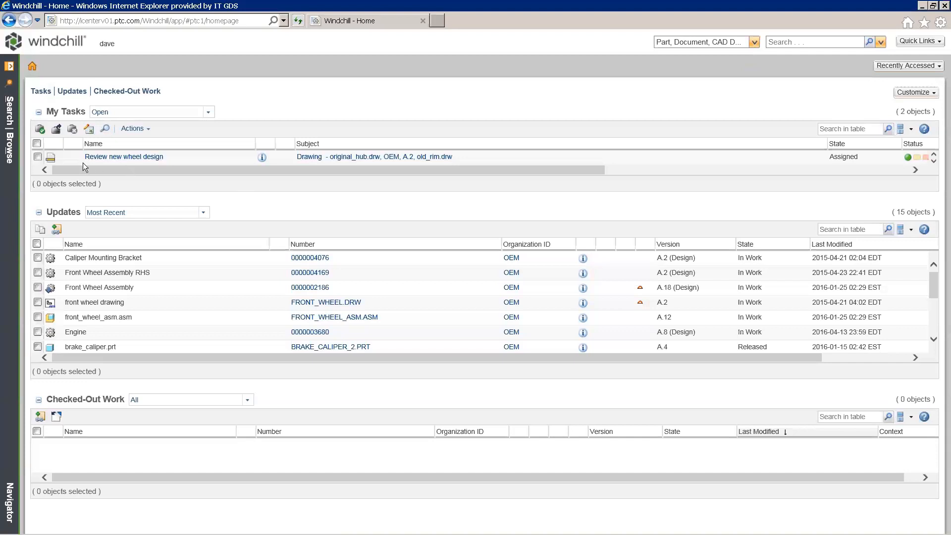
# In the Synergy product structure, open the information page of the Brake Assembly under Front Wheel Assembly and Anti-Lock Braking System
pyautogui.click(12, 155)
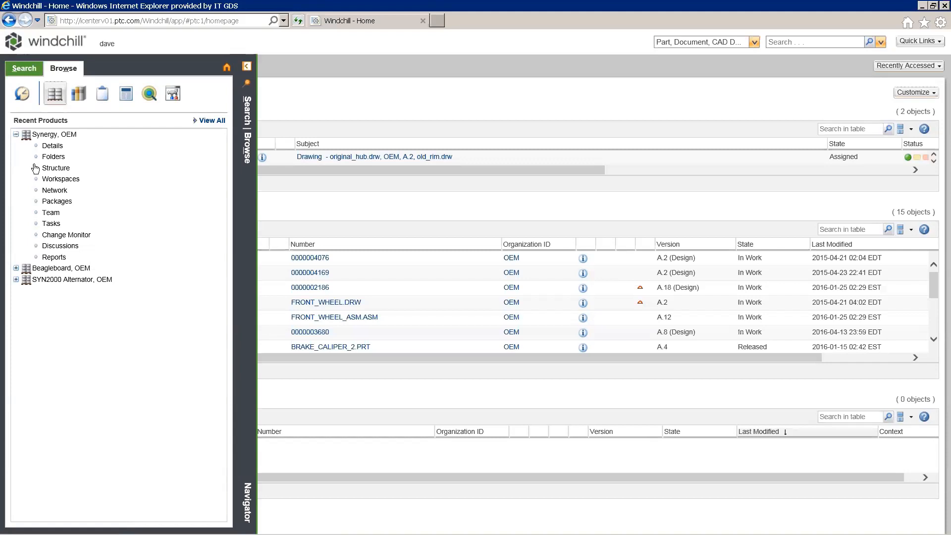
pyautogui.click(58, 169)
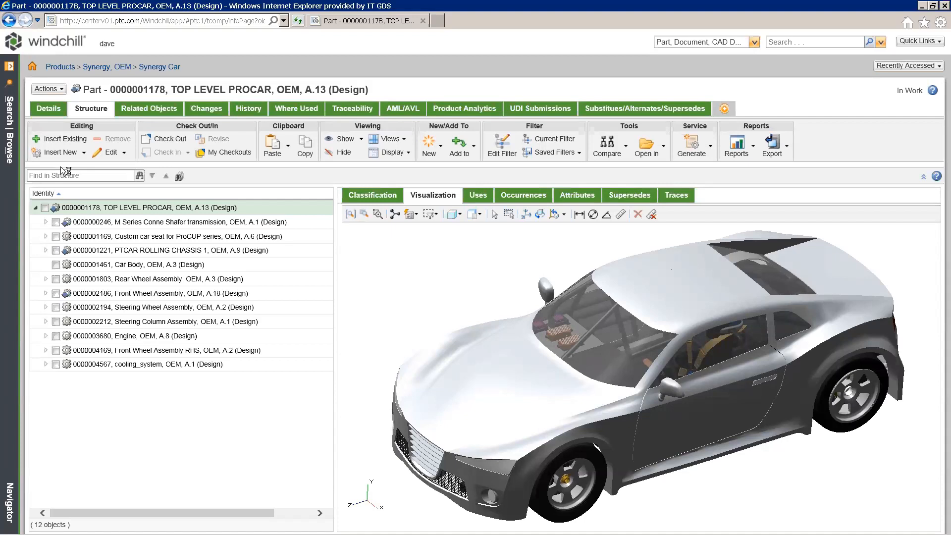
pyautogui.click(46, 293)
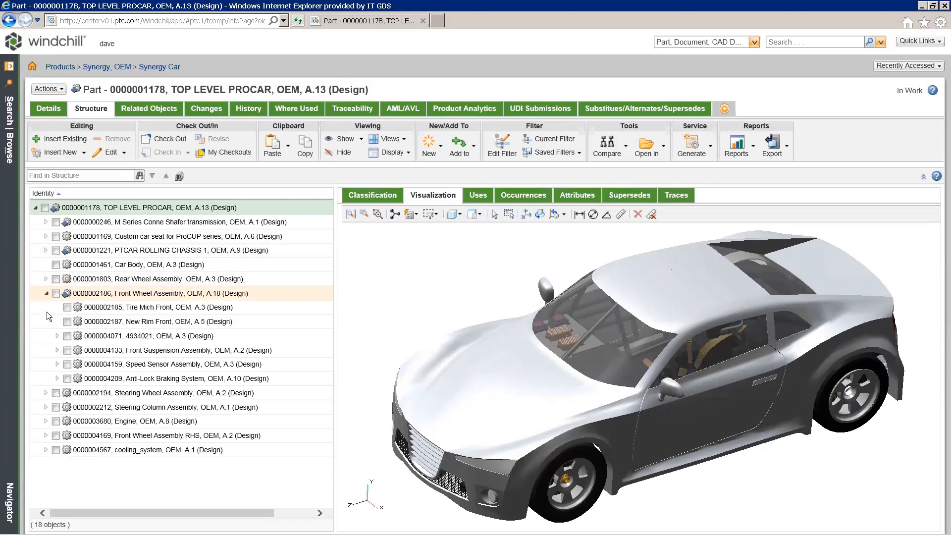
pyautogui.click(57, 378)
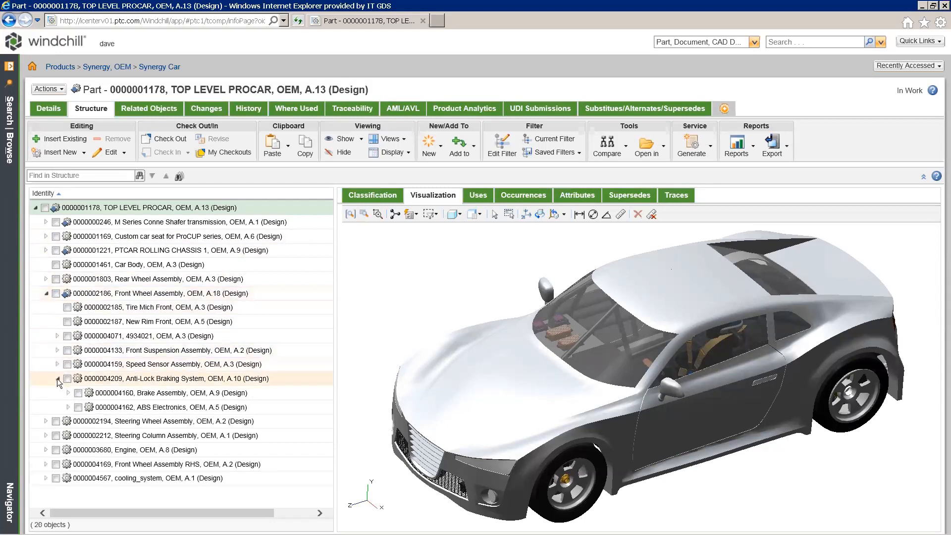
pyautogui.click(137, 394)
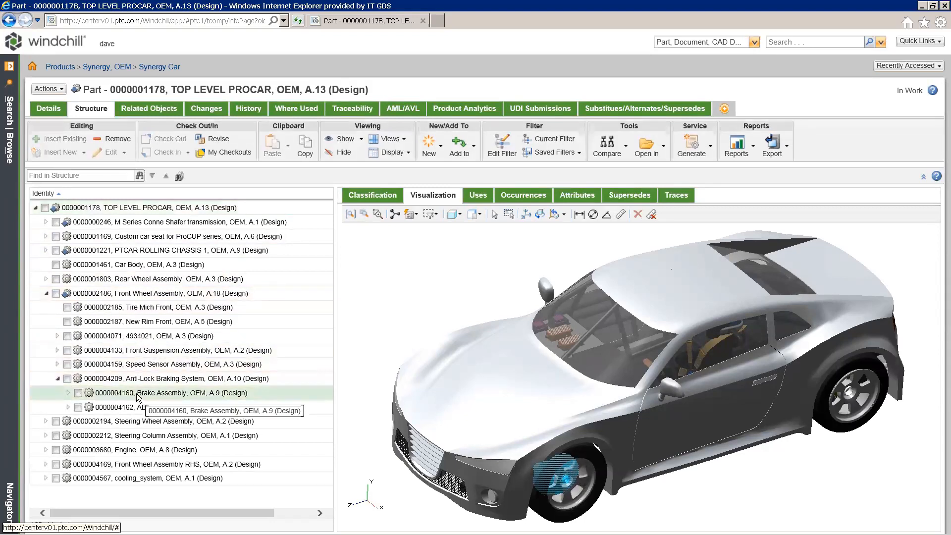
pyautogui.rightClick(138, 398)
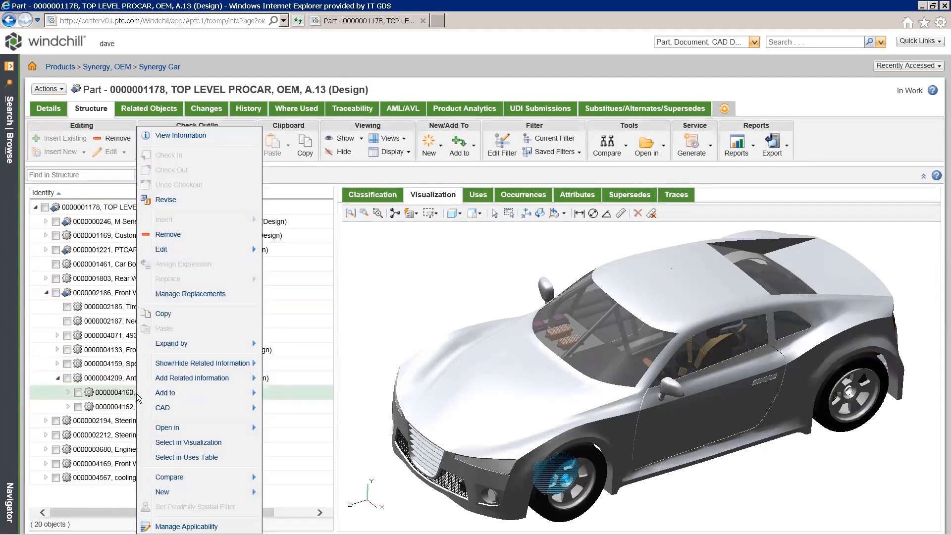
pyautogui.click(181, 136)
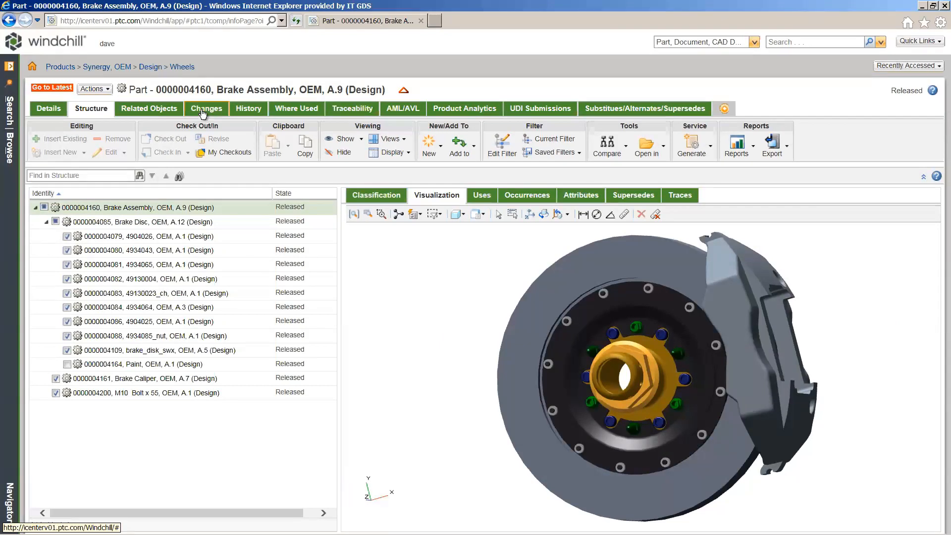
# Open problem report 00021 from the Brake Assembly's changes and show its attachments
pyautogui.click(203, 112)
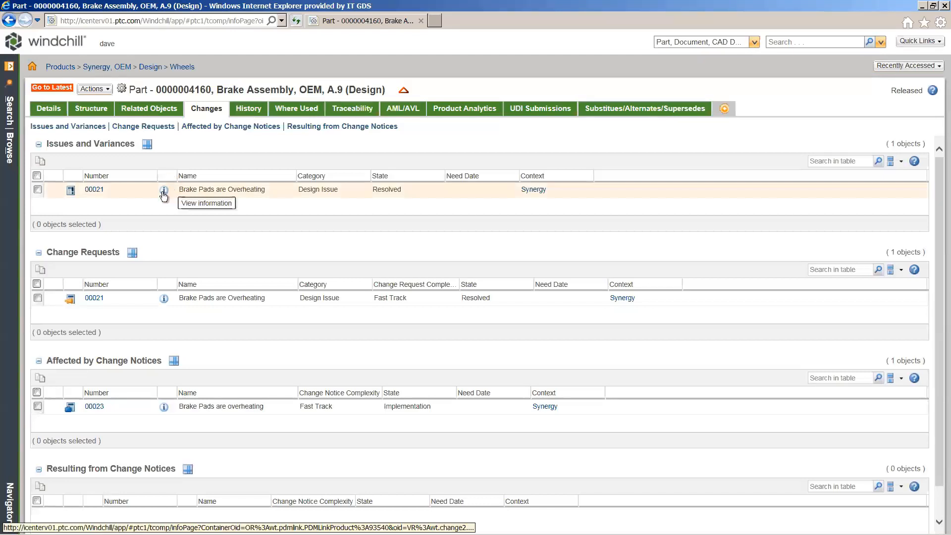
pyautogui.click(163, 193)
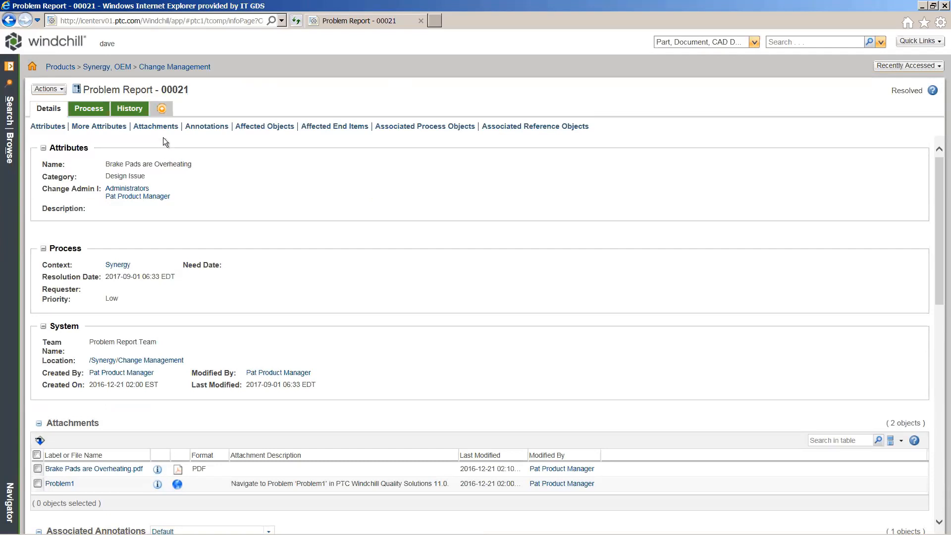
pyautogui.click(155, 127)
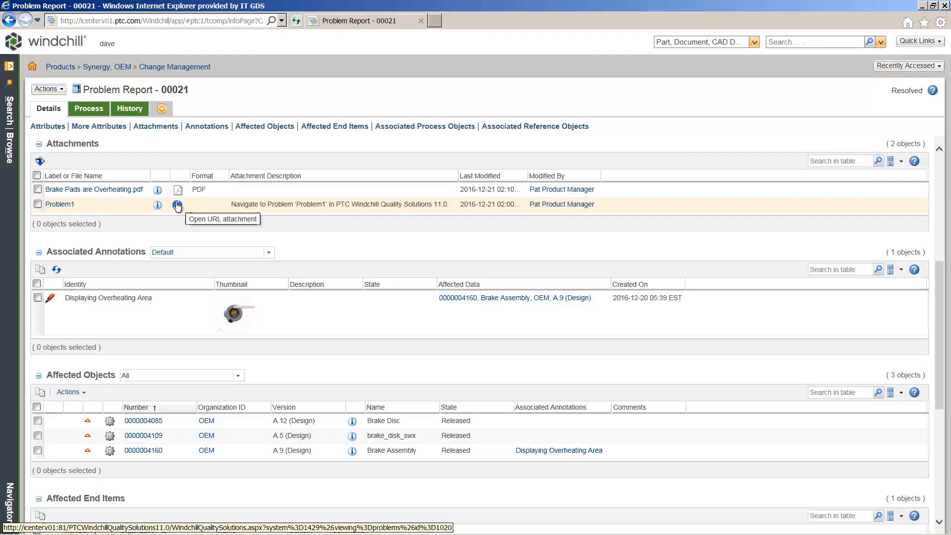
# View the "Displaying Overheating Area" annotation in Creo View, and close the viewer
pyautogui.rightClick(363, 319)
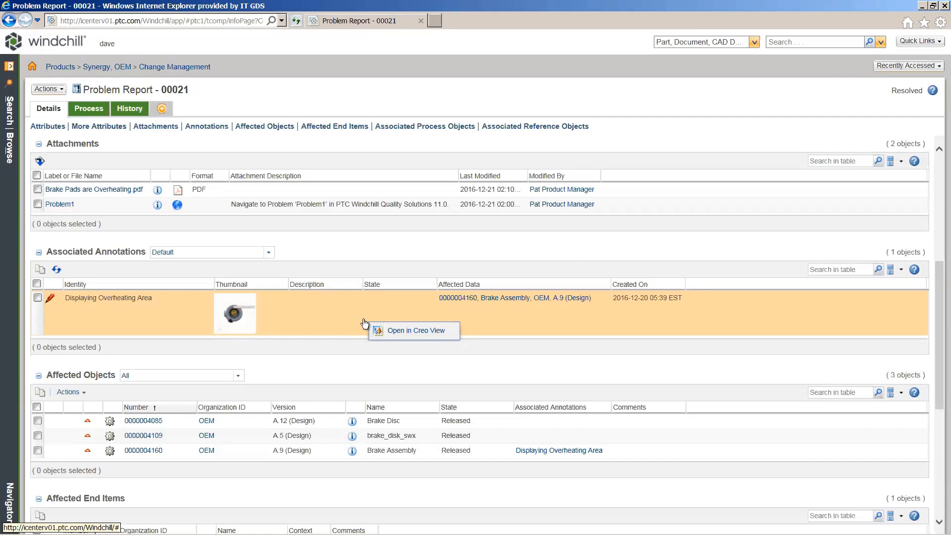
pyautogui.click(396, 330)
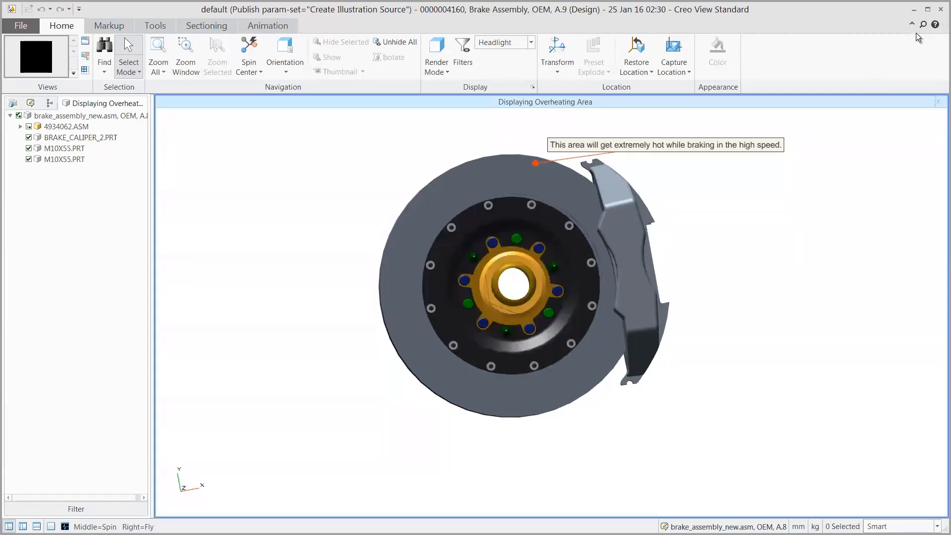
pyautogui.click(940, 10)
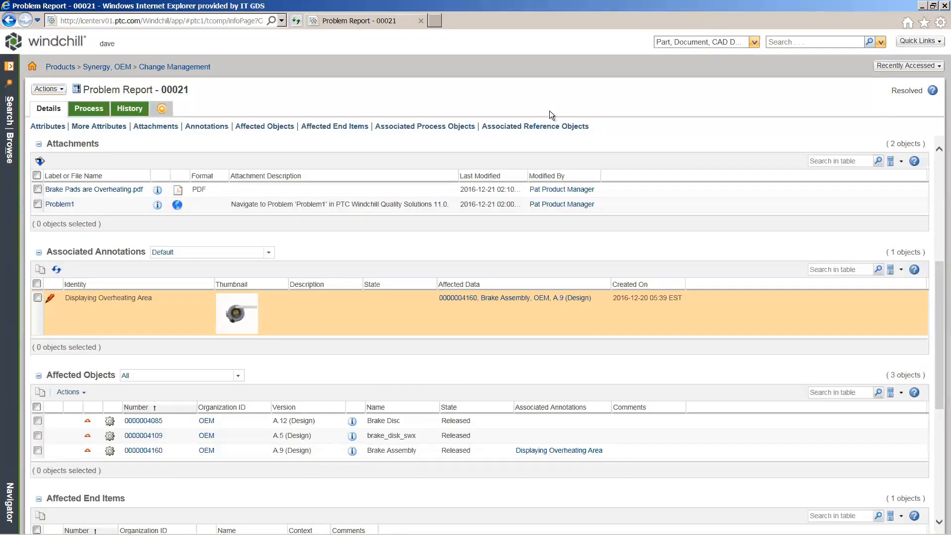
# Open change request 00021 from the problem report and view its "Redesign Brake Disc to reduce heat generation." annotation in Creo View, closing the viewer
pyautogui.click(326, 130)
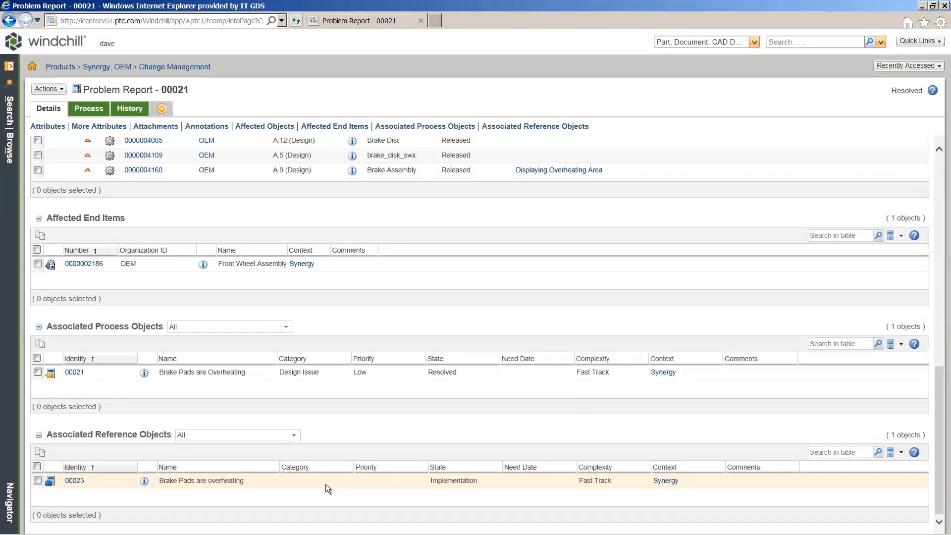
pyautogui.click(143, 375)
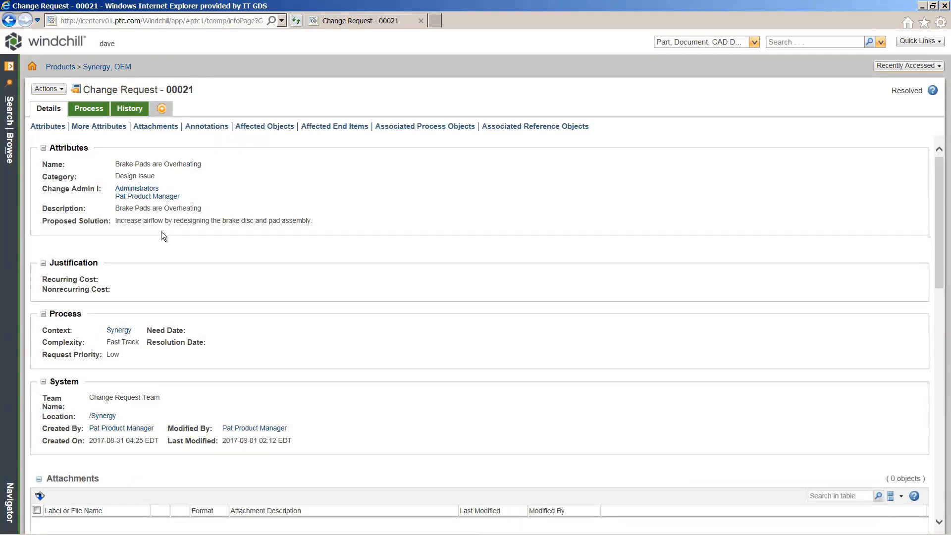
pyautogui.click(200, 127)
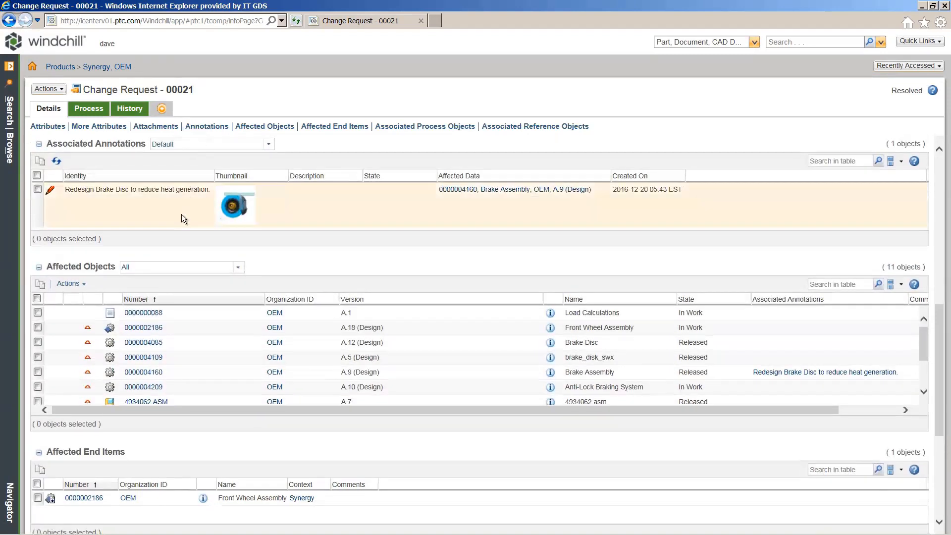
pyautogui.click(235, 211)
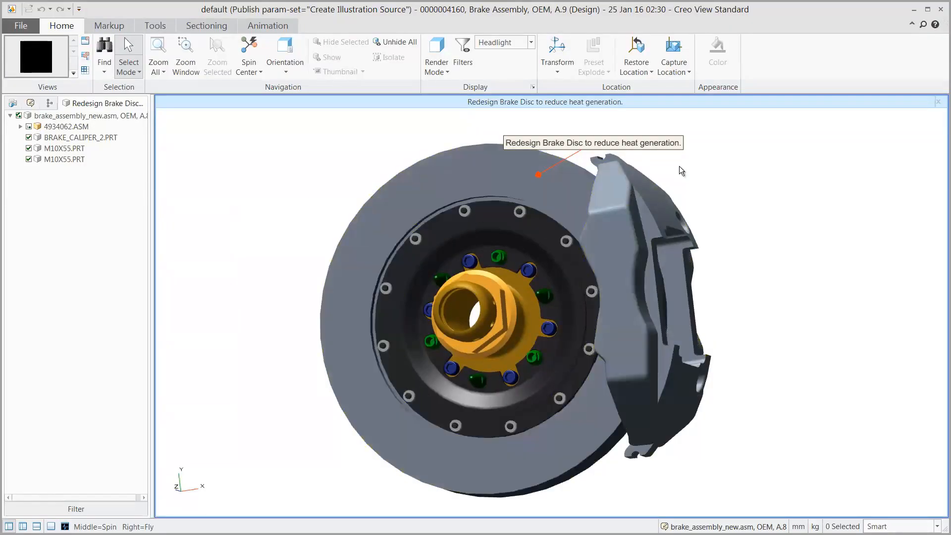
pyautogui.click(939, 11)
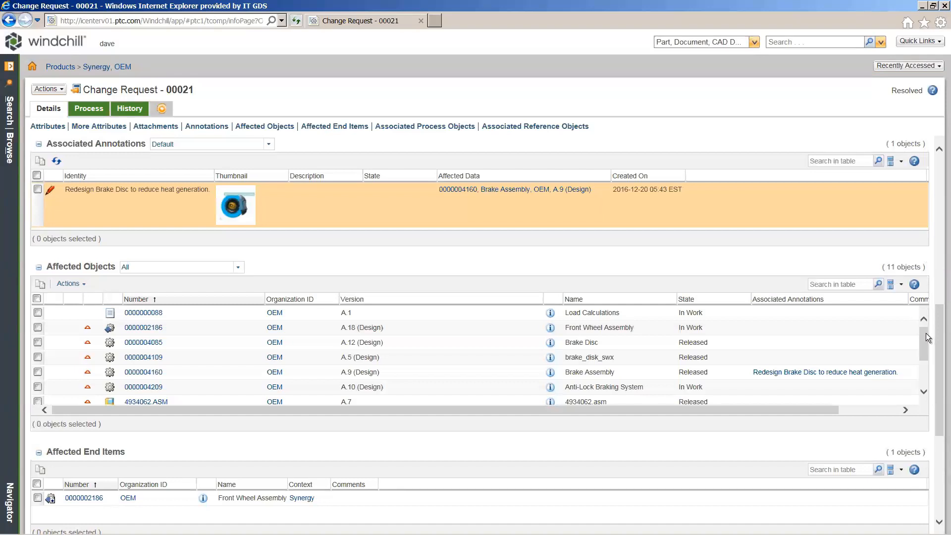
# Review the change request's affected objects and open change notice 00023 from its associated process objects
pyautogui.moveTo(926, 334); pyautogui.dragTo(939, 395)
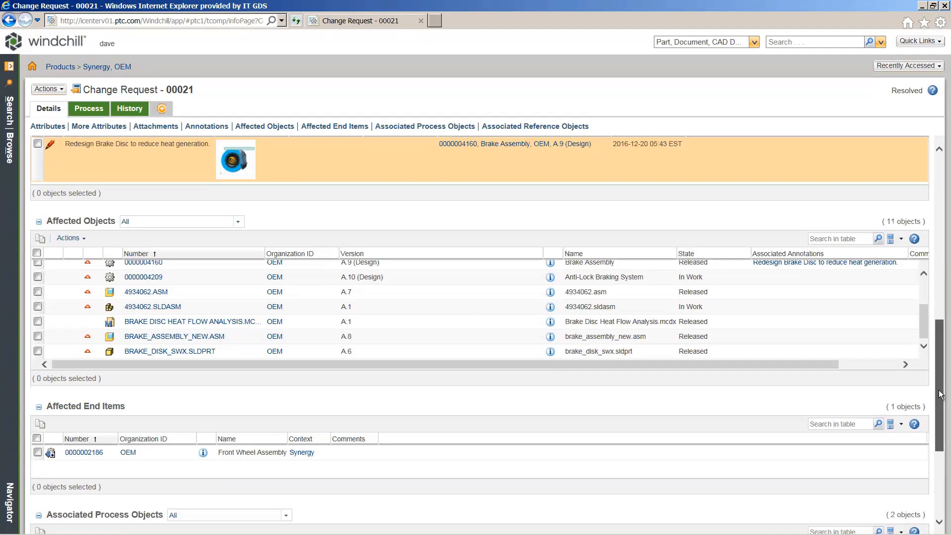
pyautogui.moveTo(940, 395); pyautogui.dragTo(948, 454)
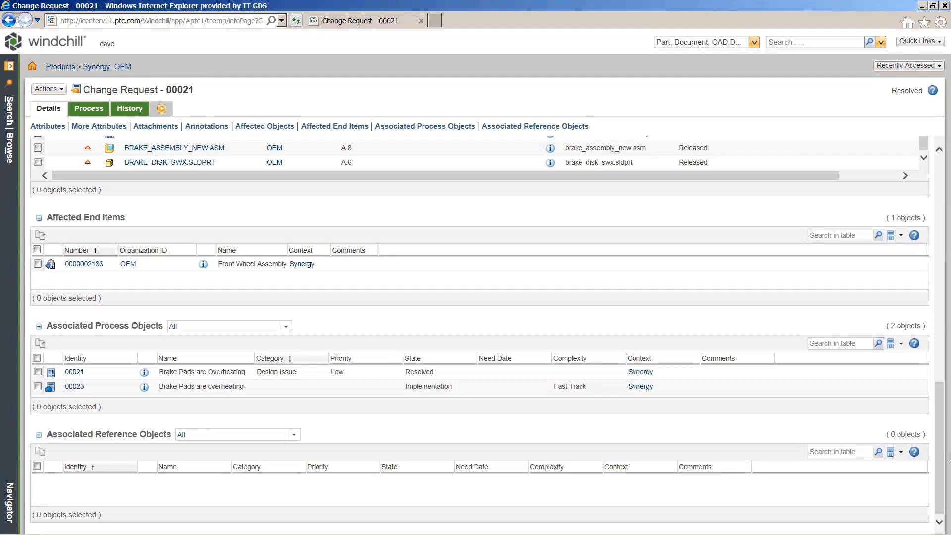
pyautogui.click(267, 387)
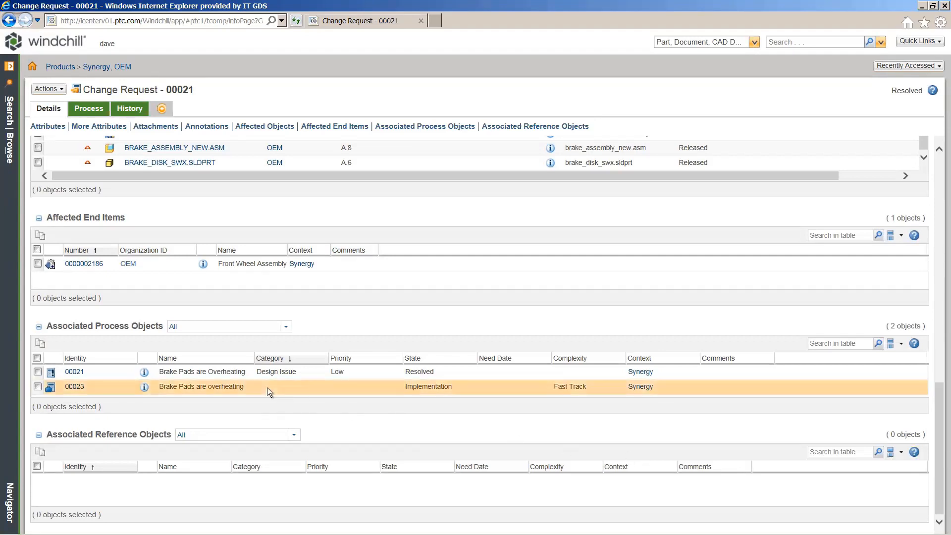
pyautogui.click(143, 388)
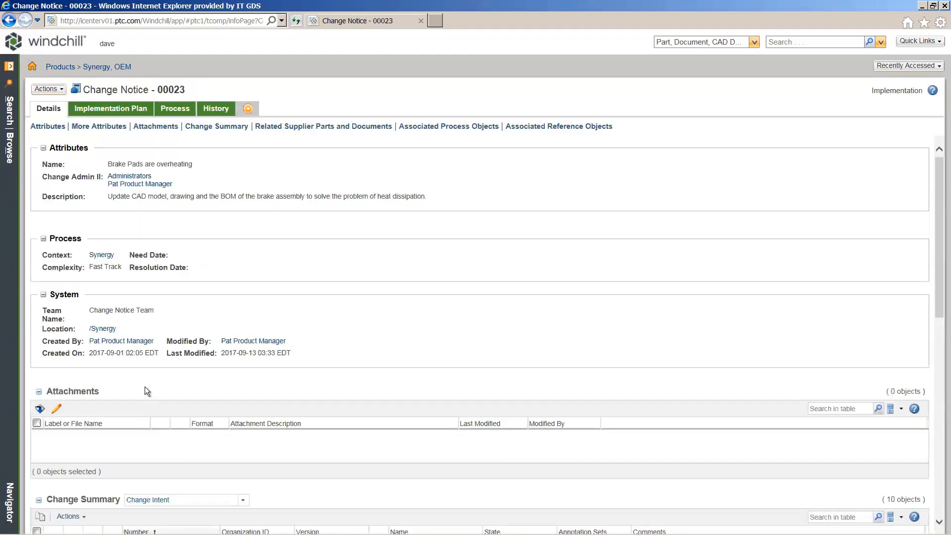
# Inspect the Change Notice Workflow_00023 diagram in the Process Manager through the Synch on CA Complete activity, and close it
pyautogui.click(178, 112)
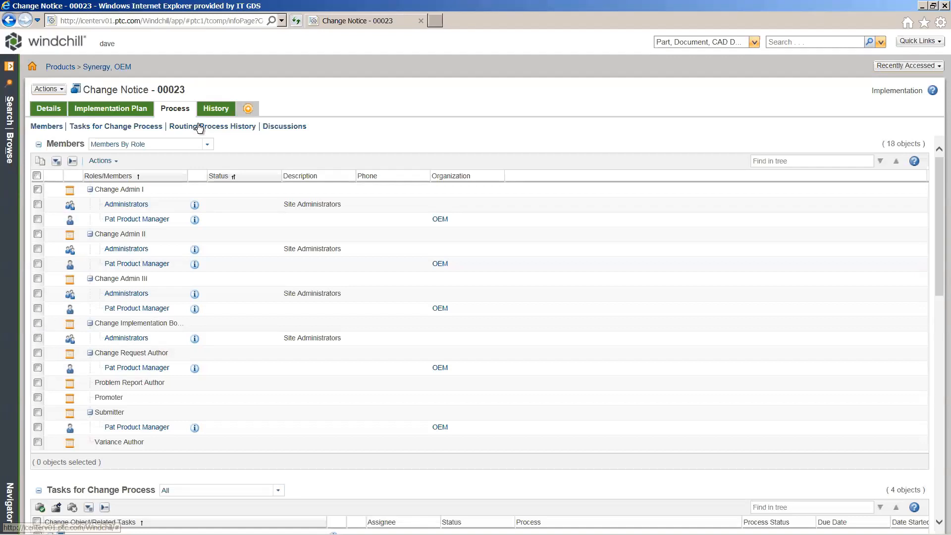
pyautogui.click(199, 127)
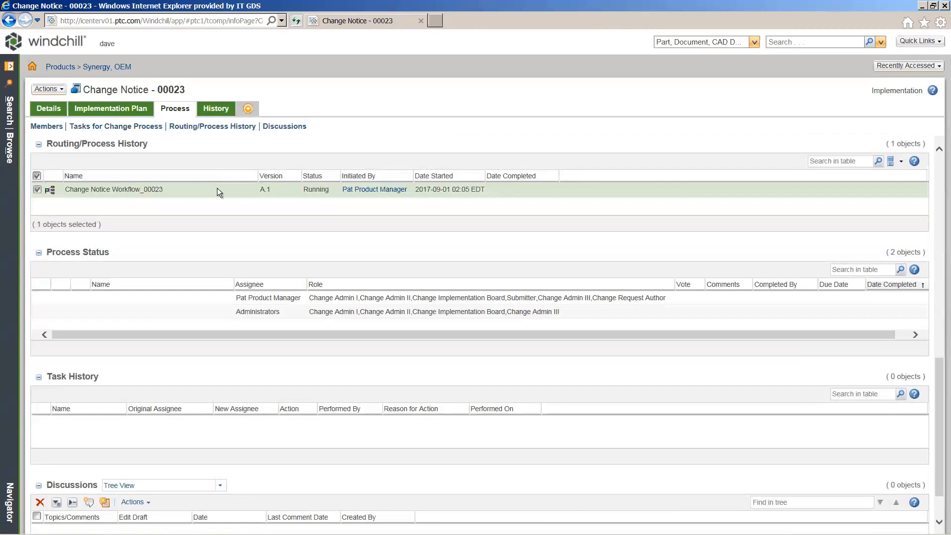
pyautogui.click(218, 191)
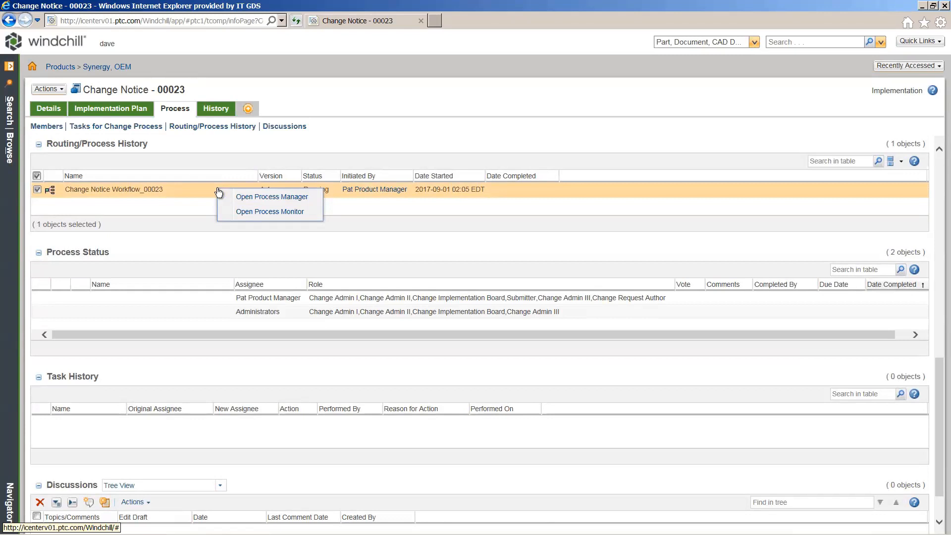
pyautogui.click(304, 197)
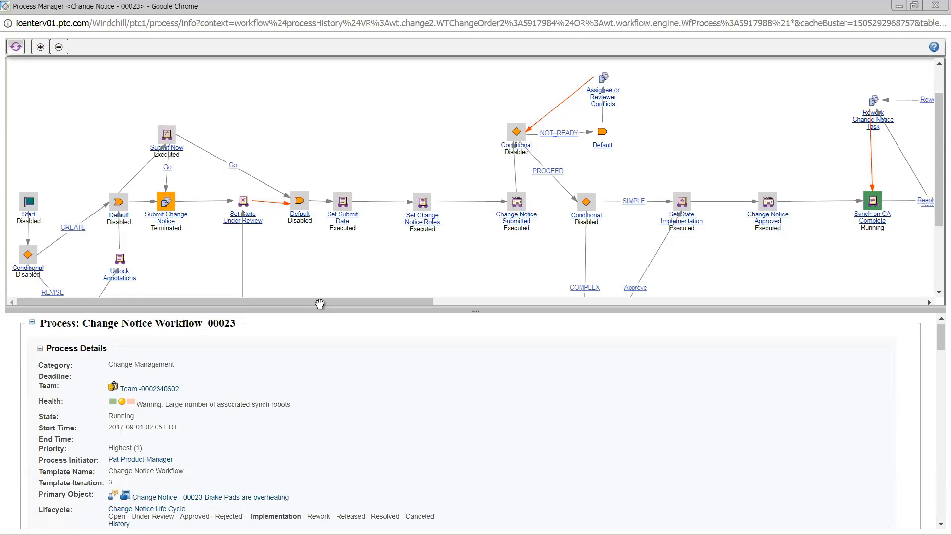
pyautogui.moveTo(318, 303); pyautogui.dragTo(507, 313)
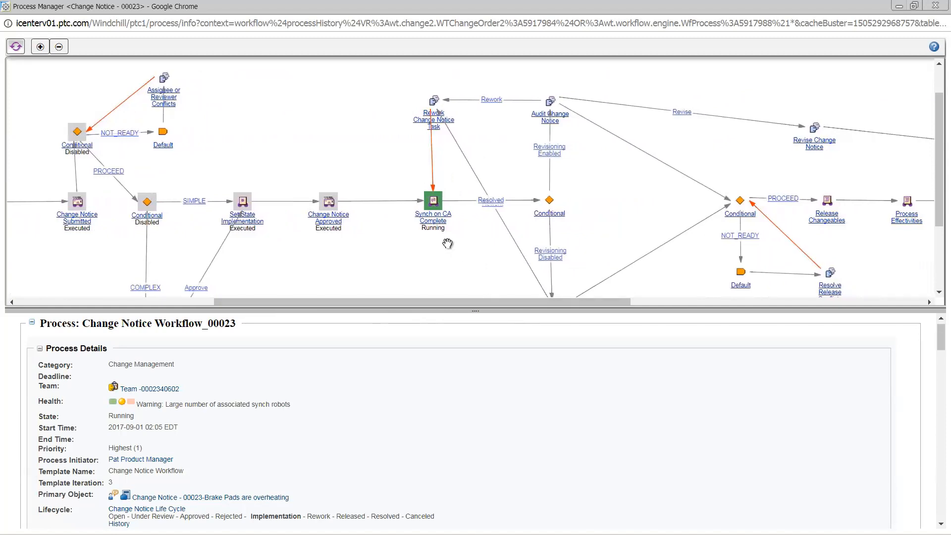
pyautogui.click(935, 6)
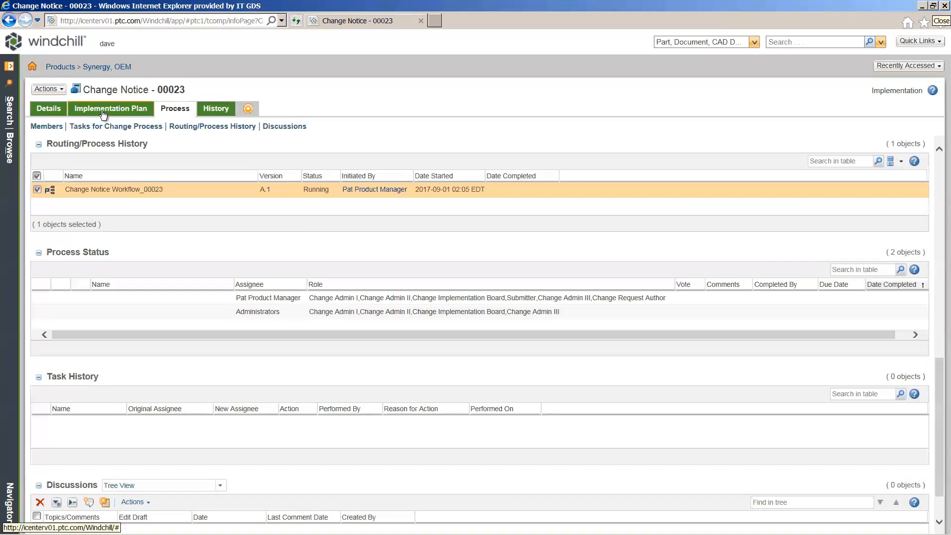
# Open change task 00031 from the change notice's implementation plan and show its affected and resulting objects
pyautogui.click(101, 112)
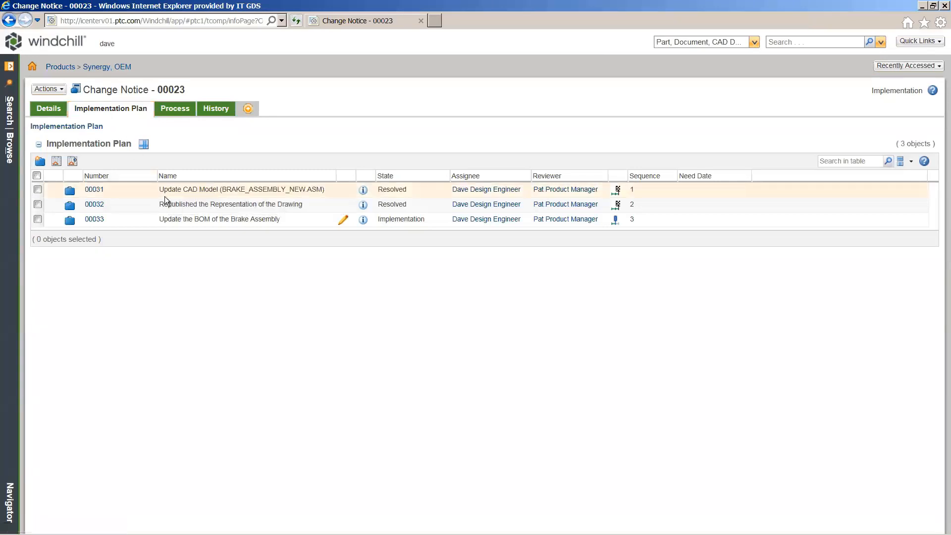
pyautogui.click(363, 190)
pyautogui.click(226, 126)
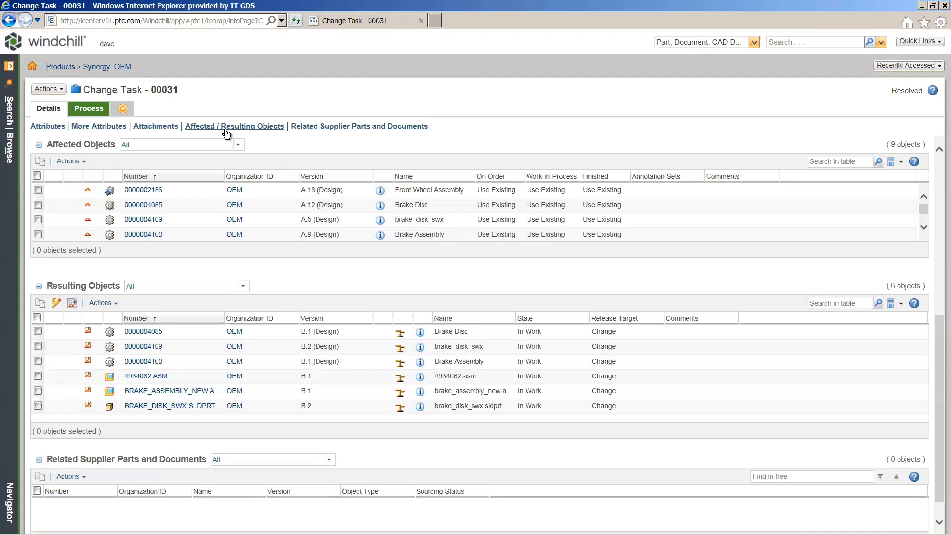
# Compare the resulting Brake Assembly with its previous version by Related CAD Documents, and close the comparison report
pyautogui.click(400, 364)
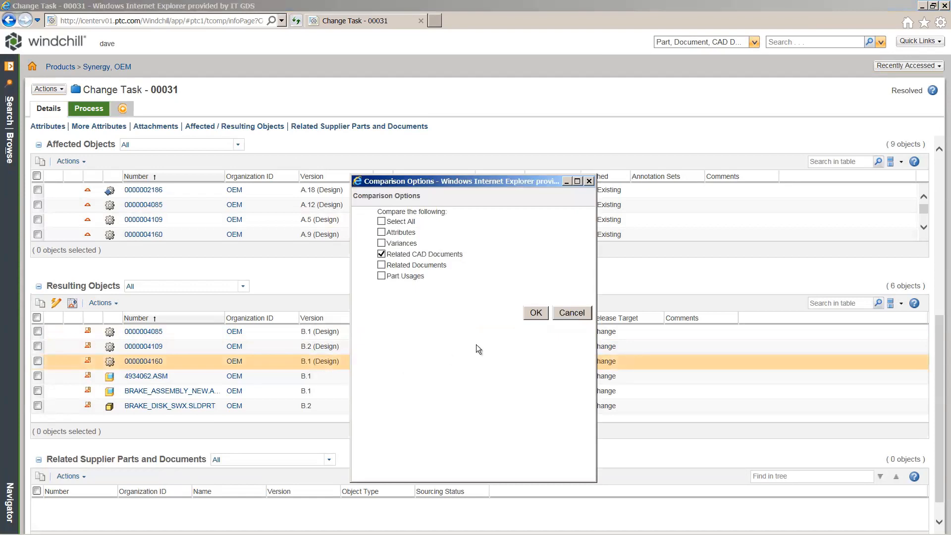
pyautogui.click(527, 313)
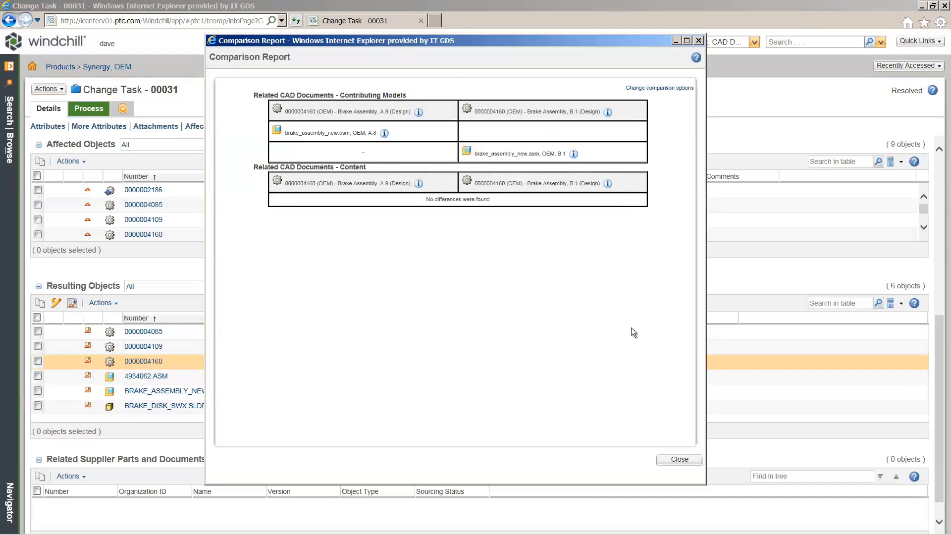
pyautogui.click(671, 453)
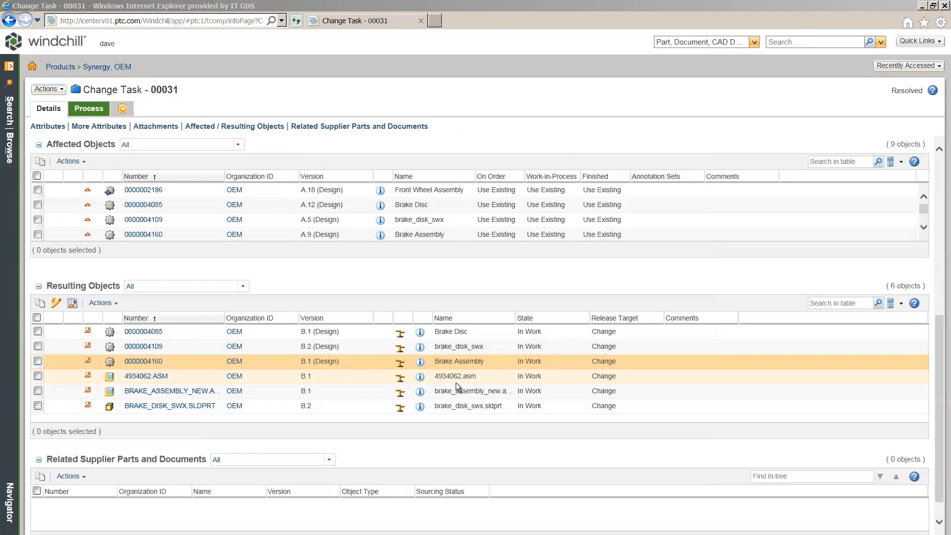
# Open resulting CAD document 4934062.ASM in Creo, highlight the brake disk's Pattern 2 of Hole 1 and Pattern 3 of Hole 2, and close Creo
pyautogui.click(449, 378)
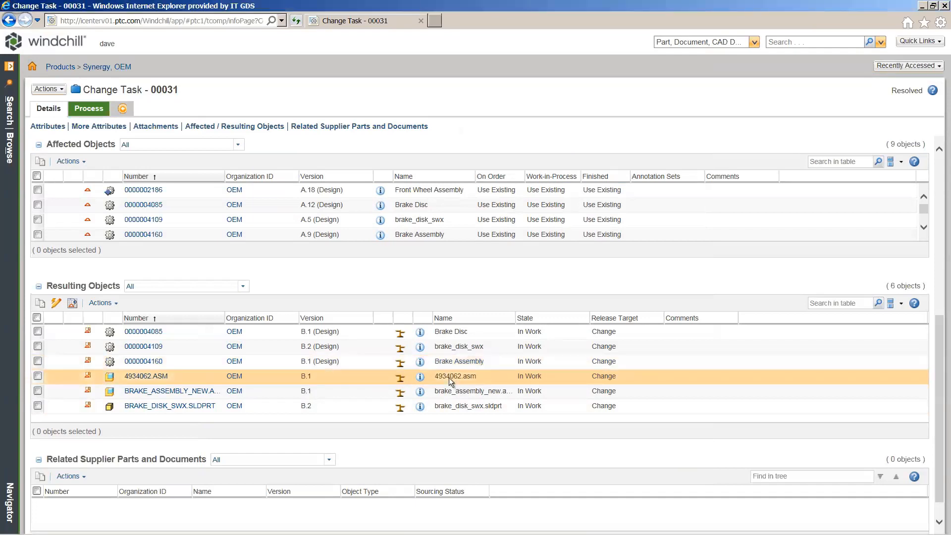
pyautogui.rightClick(360, 380)
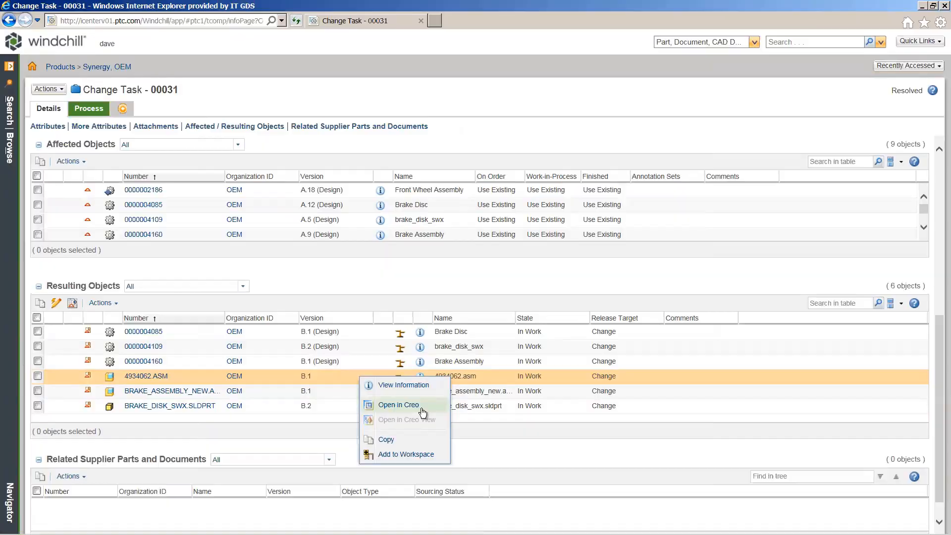
pyautogui.click(399, 405)
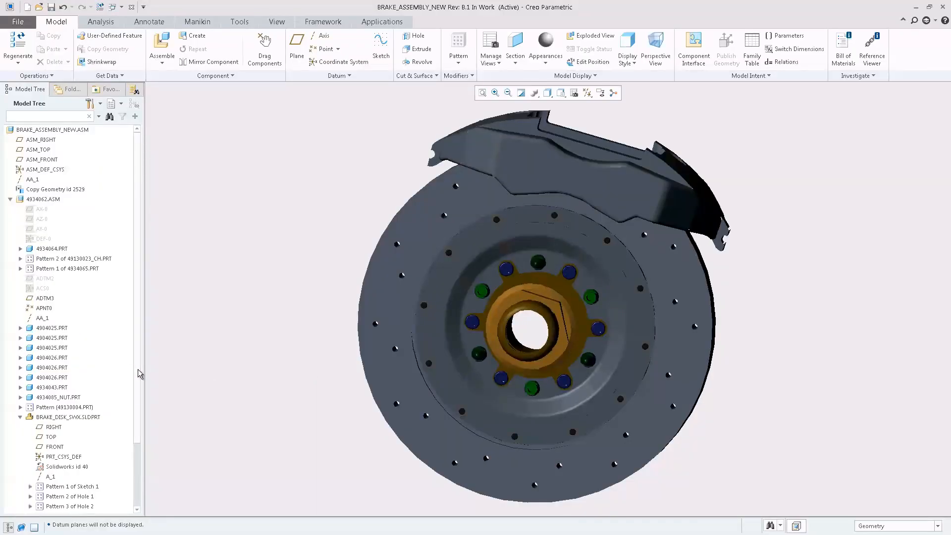
pyautogui.scroll(-3, 135, 446)
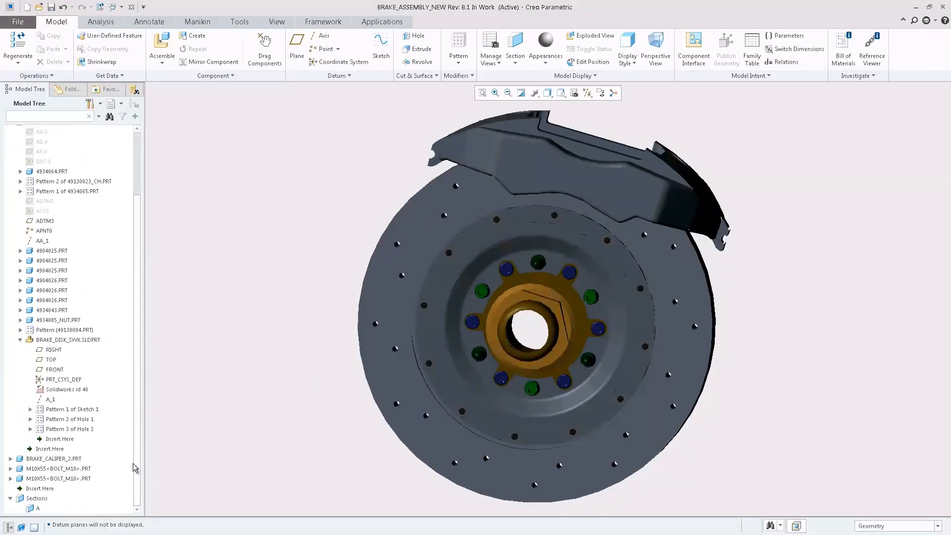
pyautogui.click(87, 421)
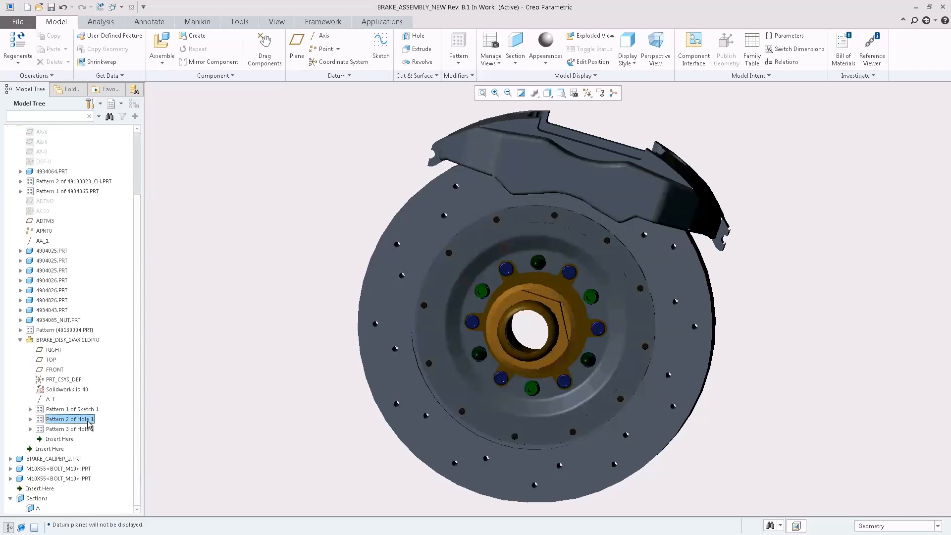
pyautogui.keyDown('ctrl'); pyautogui.click(74, 429); pyautogui.keyUp('ctrl')
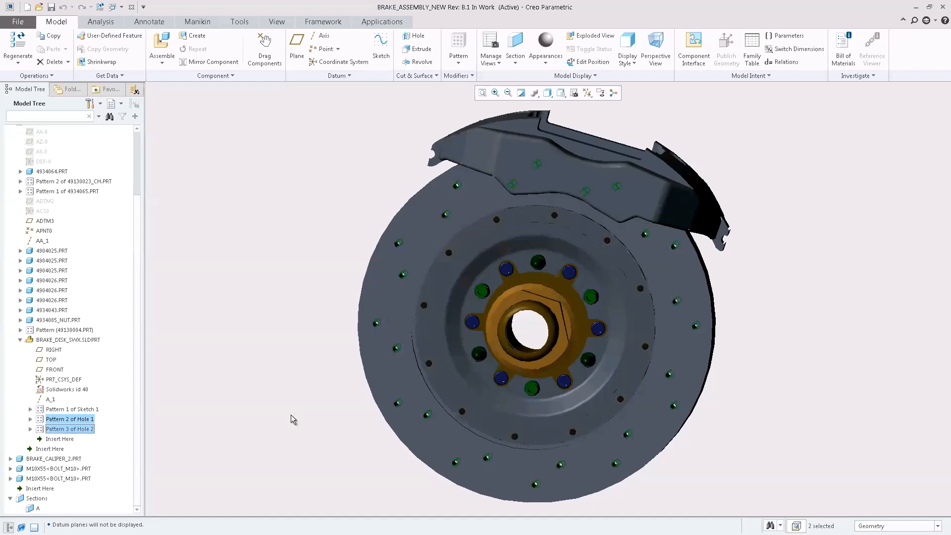
pyautogui.click(944, 8)
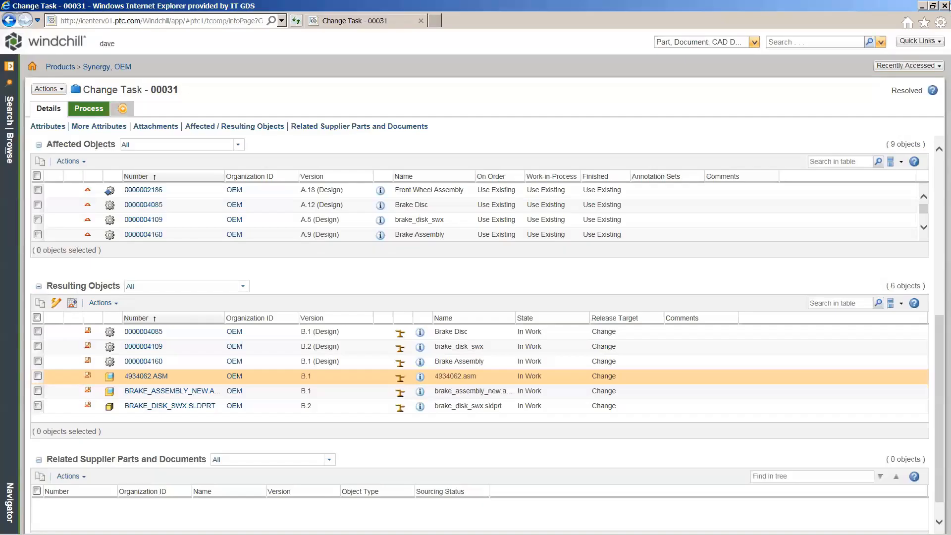
# Open the Task Assistant for the Complete Change Notice Task on the home page and go to its subject, Change Task 00033
pyautogui.click(33, 69)
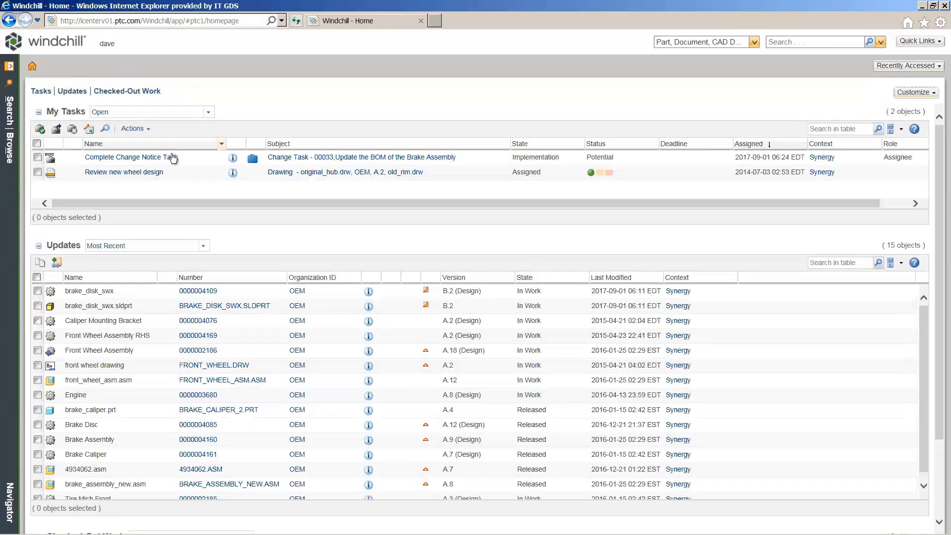
pyautogui.click(203, 159)
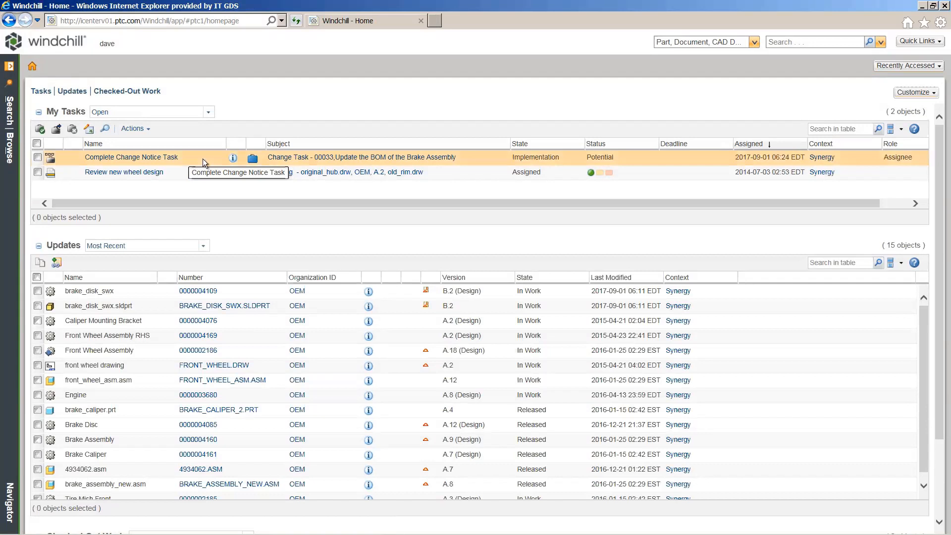
pyautogui.rightClick(203, 158)
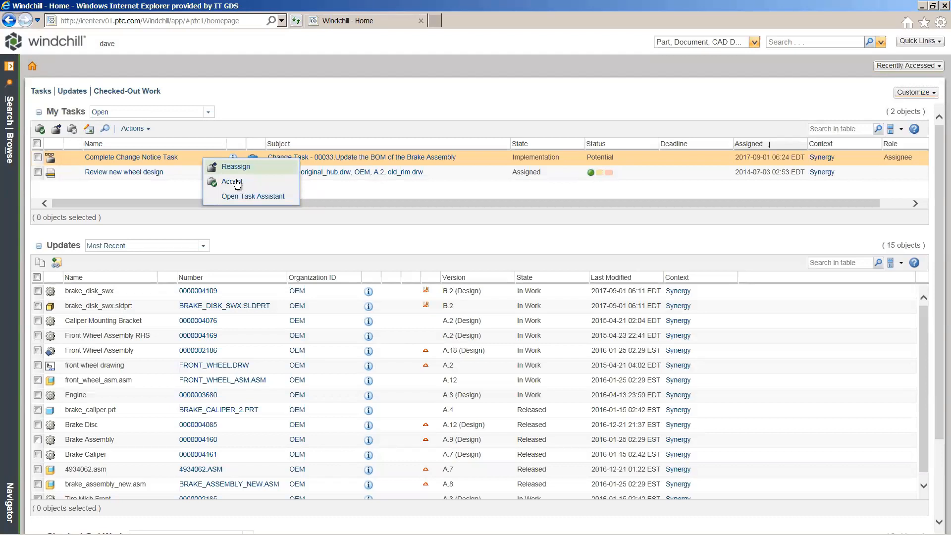
pyautogui.click(264, 197)
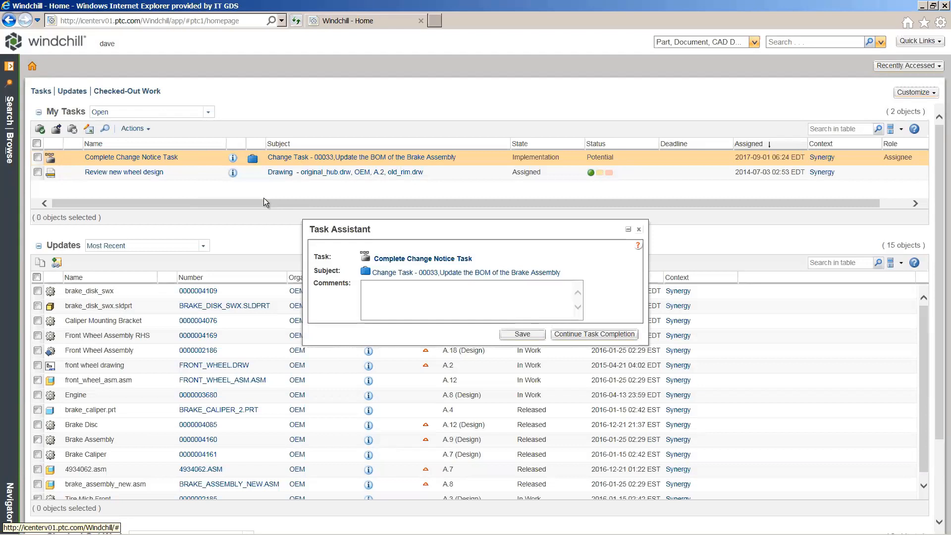
pyautogui.moveTo(460, 235); pyautogui.dragTo(732, 107)
pyautogui.click(741, 145)
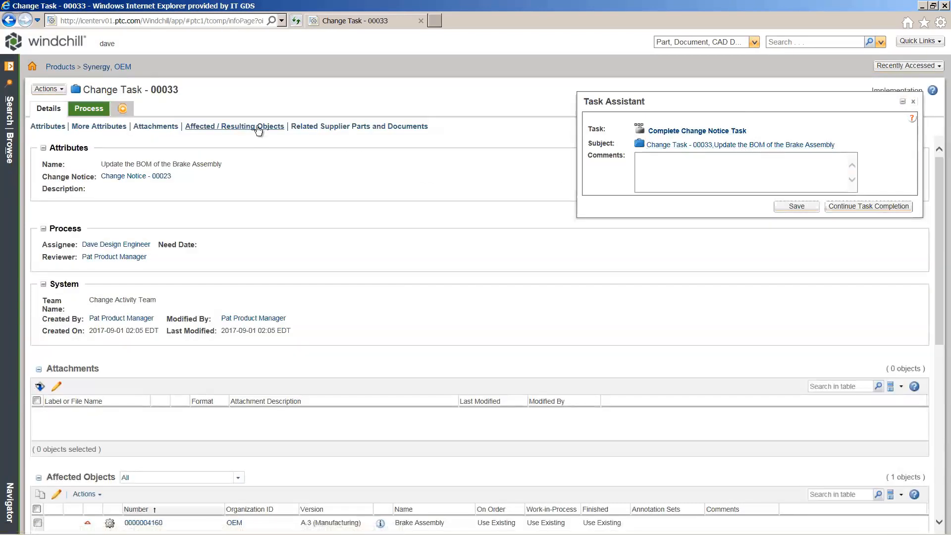
pyautogui.click(258, 128)
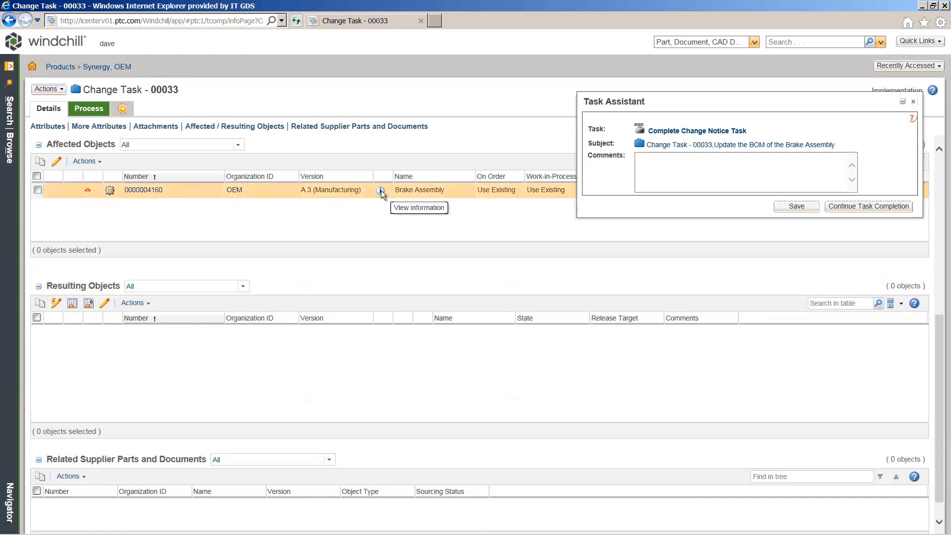
pyautogui.click(380, 190)
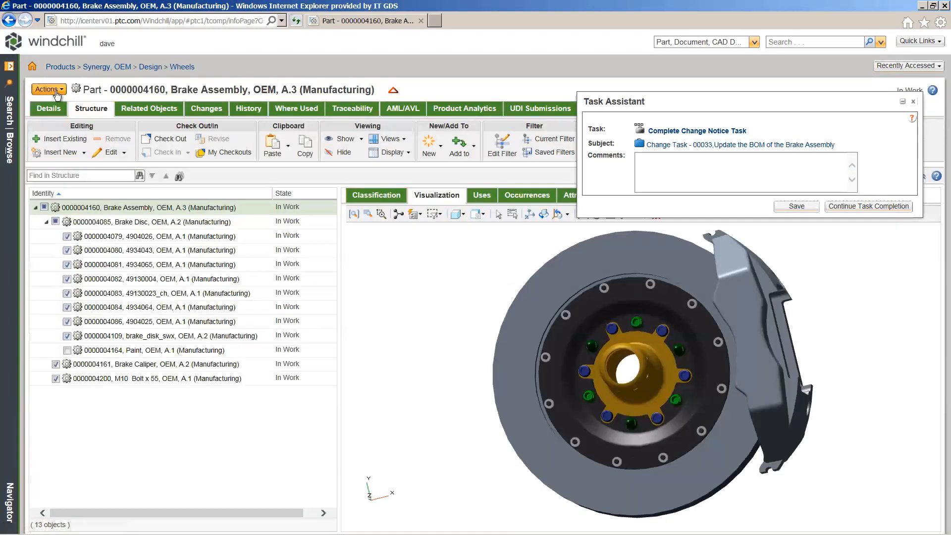
pyautogui.click(56, 92)
pyautogui.moveTo(57, 94)
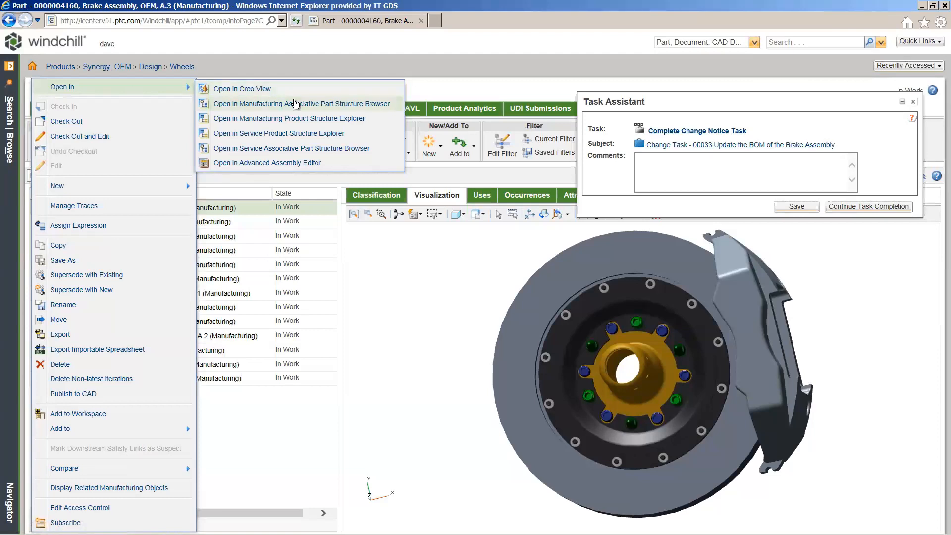
pyautogui.click(295, 103)
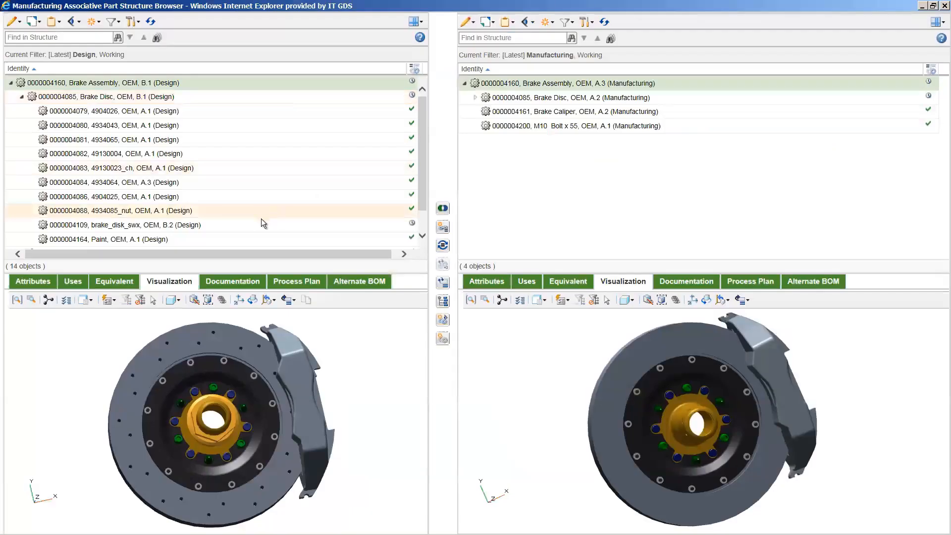
# Select brake_disk_swx in the design structure and its equivalent part in the manufacturing structure
pyautogui.click(261, 223)
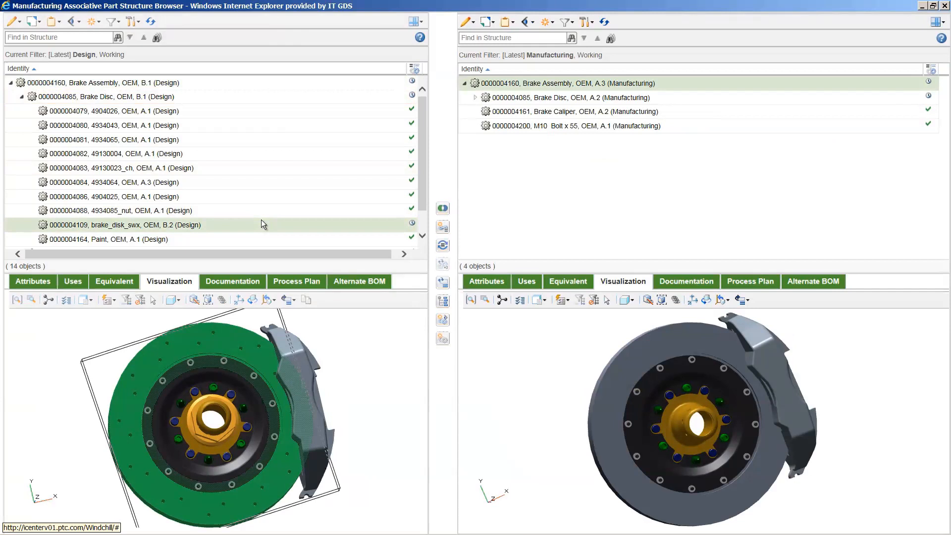
pyautogui.rightClick(261, 224)
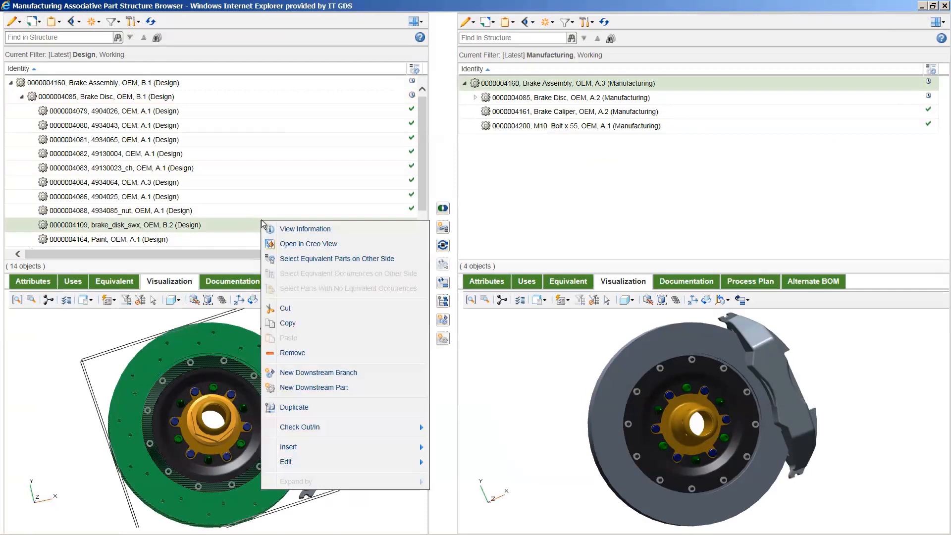
pyautogui.click(281, 259)
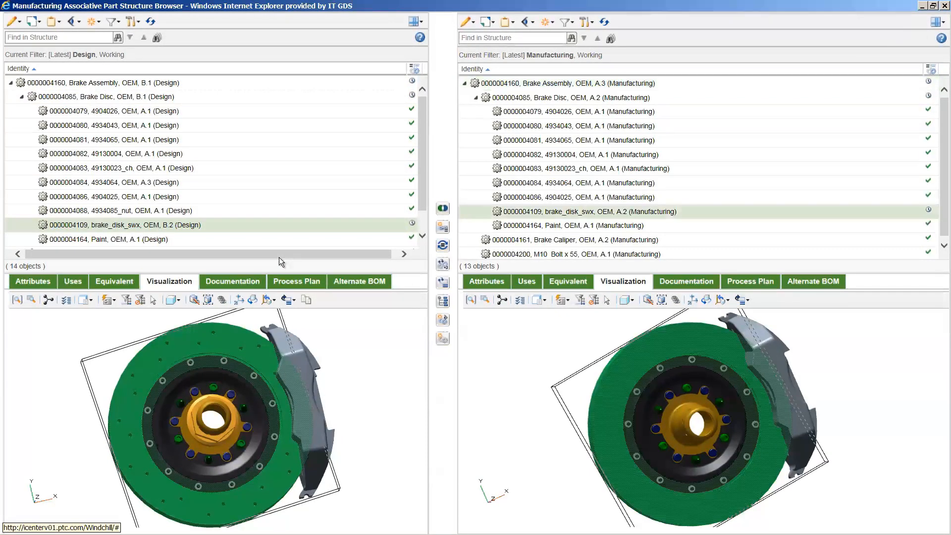
# Update the manufacturing Brake Assembly, Brake Disc and brake_disk_swx to their current upstream equivalents, carrying over from upstream
pyautogui.click(623, 101)
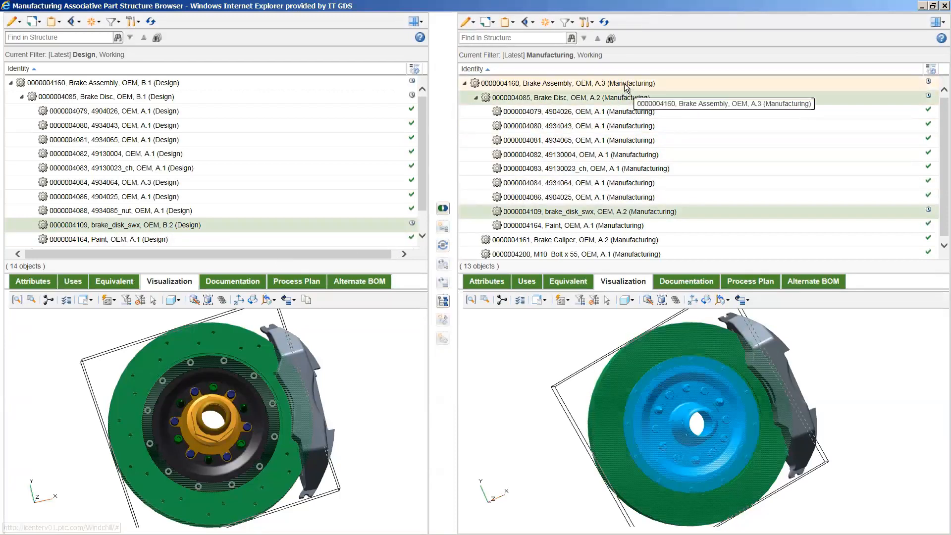
pyautogui.rightClick(678, 95)
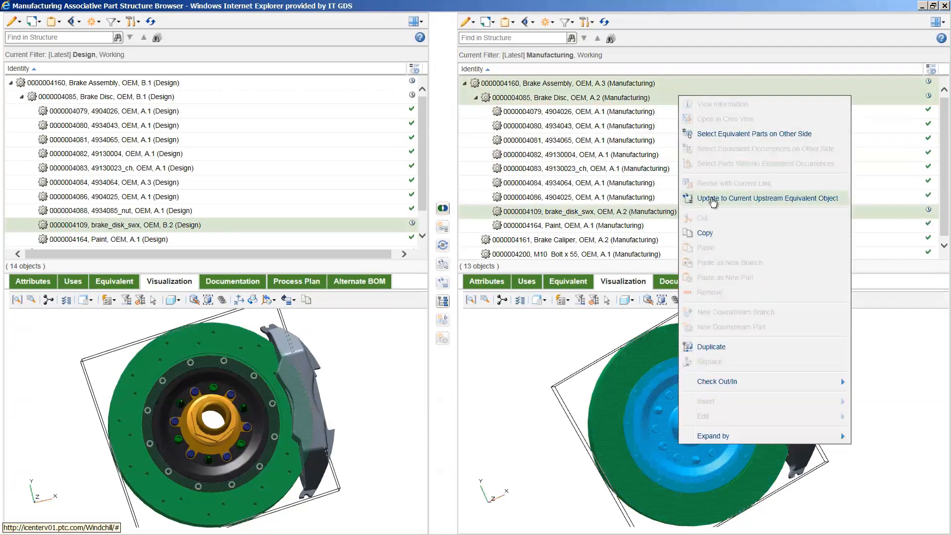
pyautogui.click(711, 198)
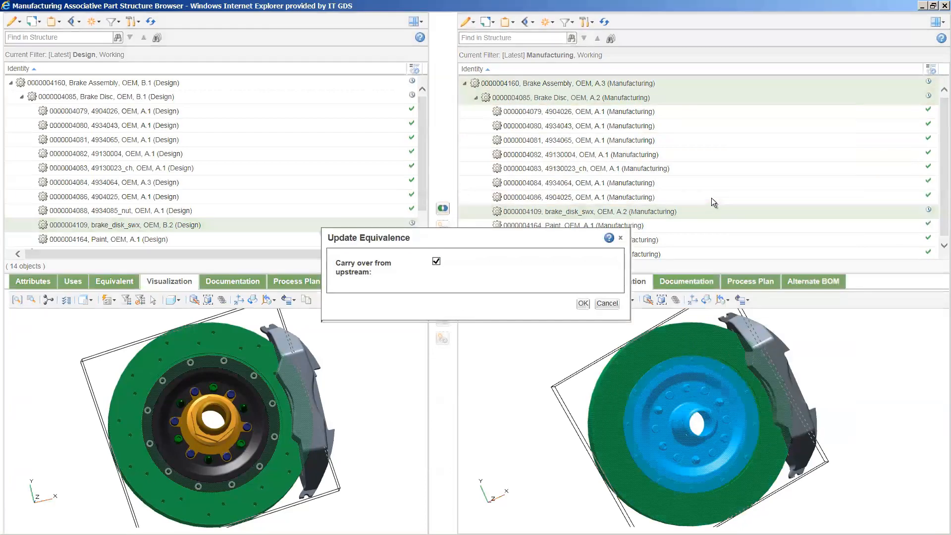
pyautogui.click(581, 303)
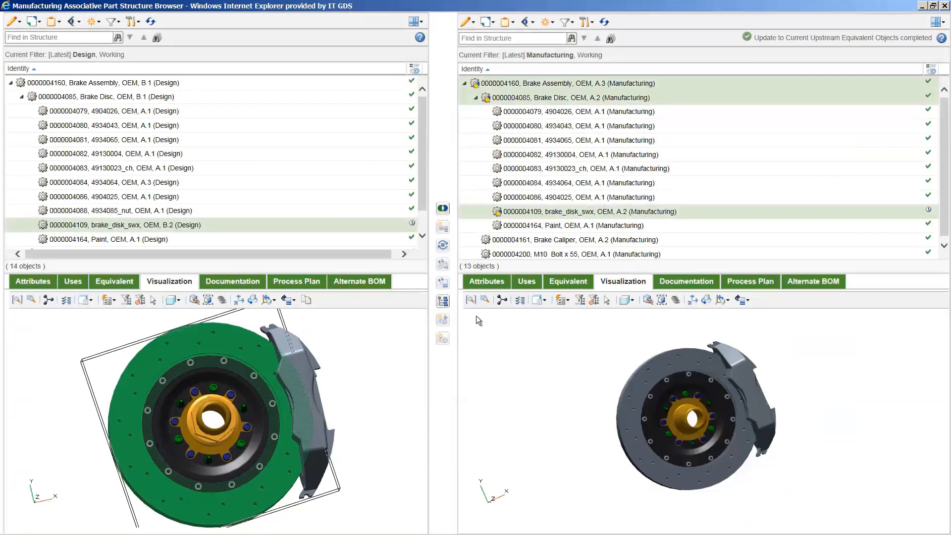
pyautogui.click(470, 300)
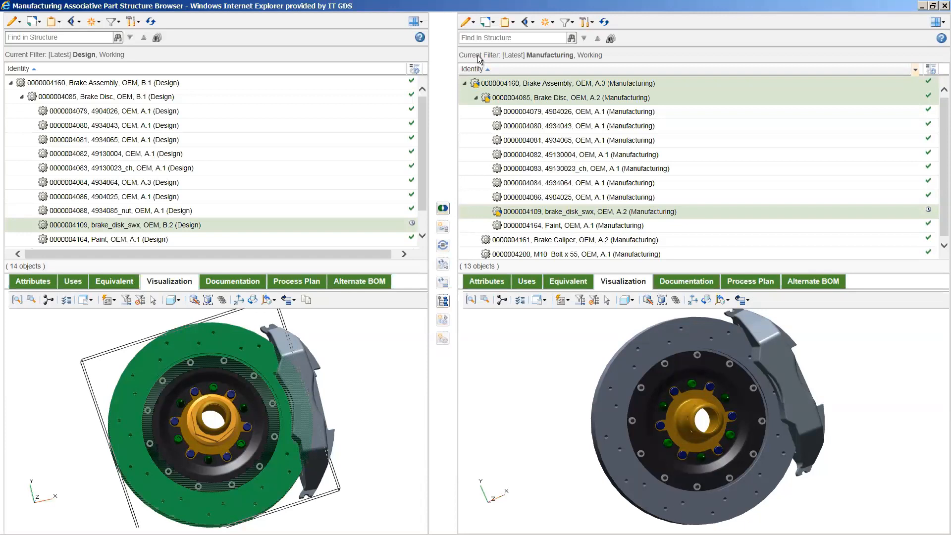
# Check in all three updated manufacturing parts together without comments and close the part structure browser
pyautogui.click(493, 28)
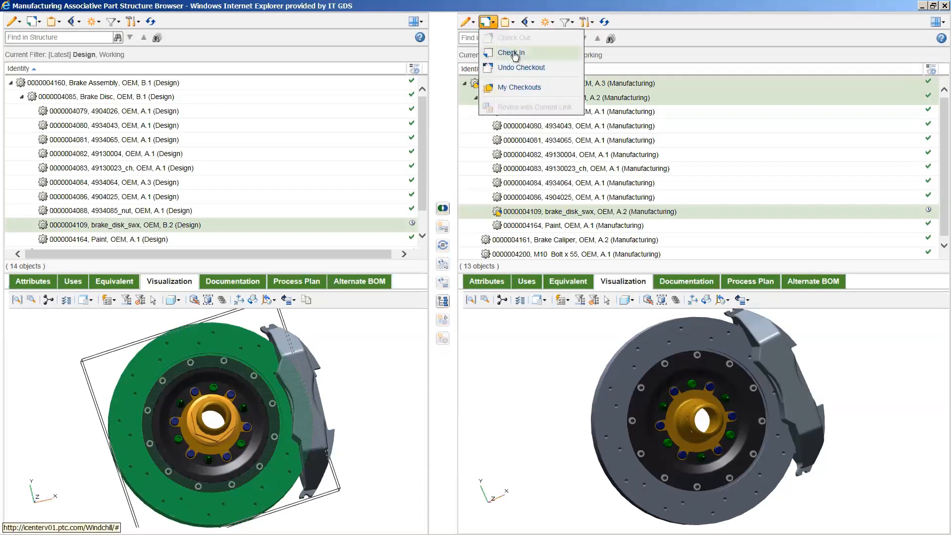
pyautogui.click(515, 53)
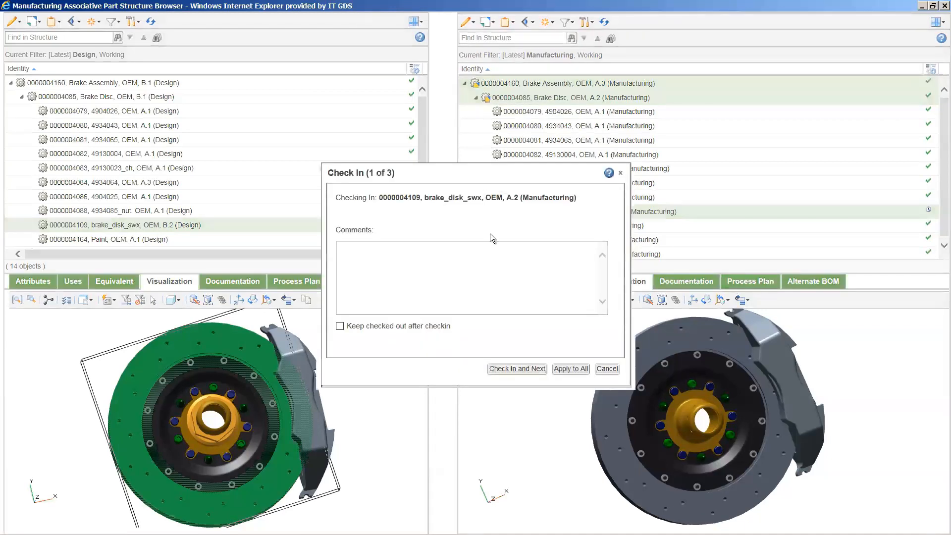
pyautogui.click(559, 369)
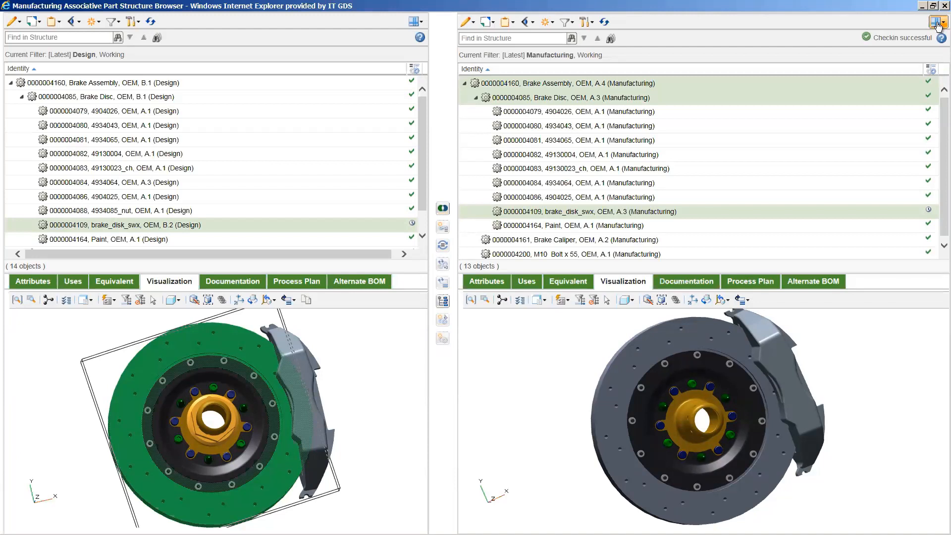
pyautogui.click(944, 6)
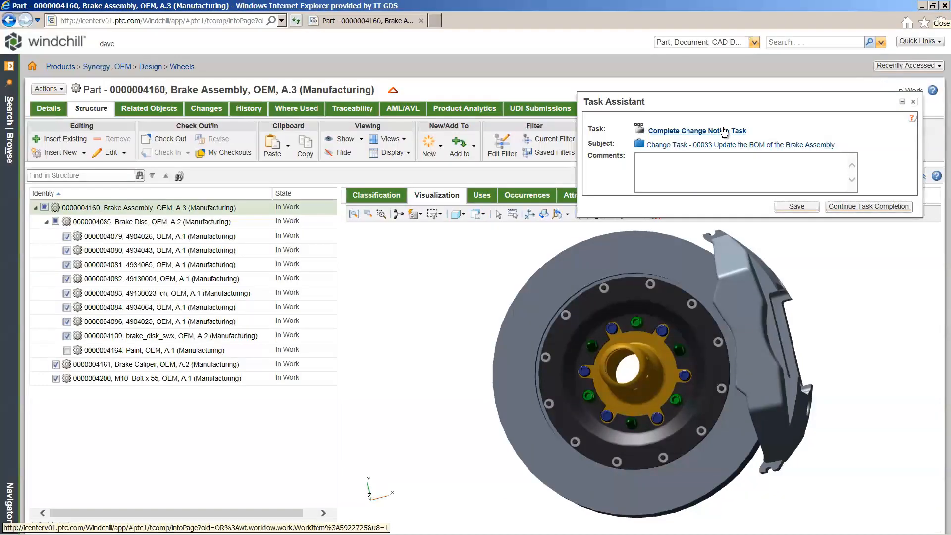
# Complete the Complete Change Notice Task for Change Task 00033 with the comment "BOM has been updated."
pyautogui.click(724, 131)
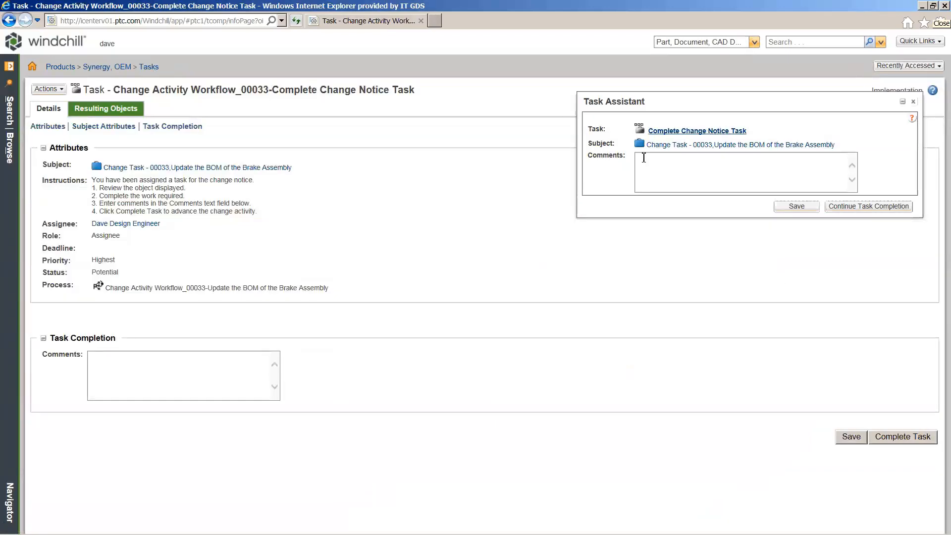
pyautogui.click(166, 371)
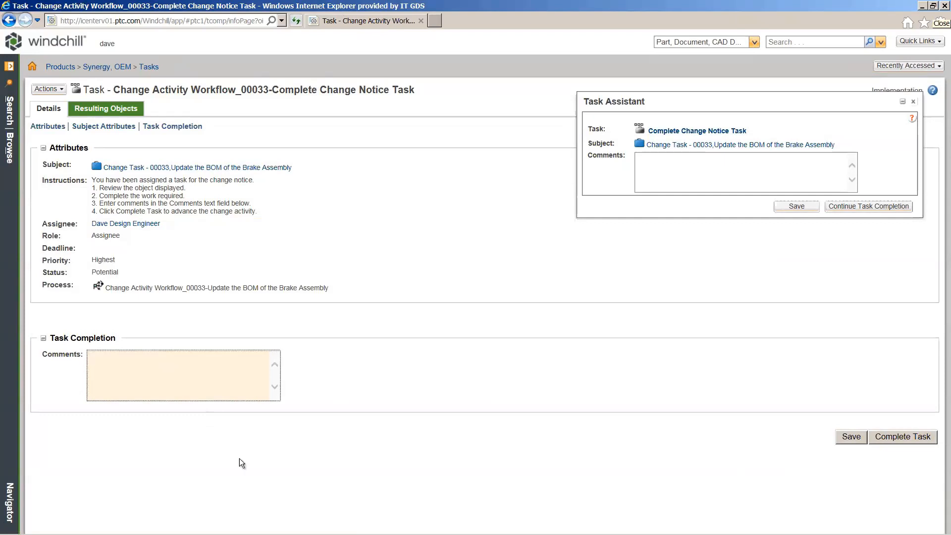
pyautogui.write('BOM has been updated.')
pyautogui.click(889, 438)
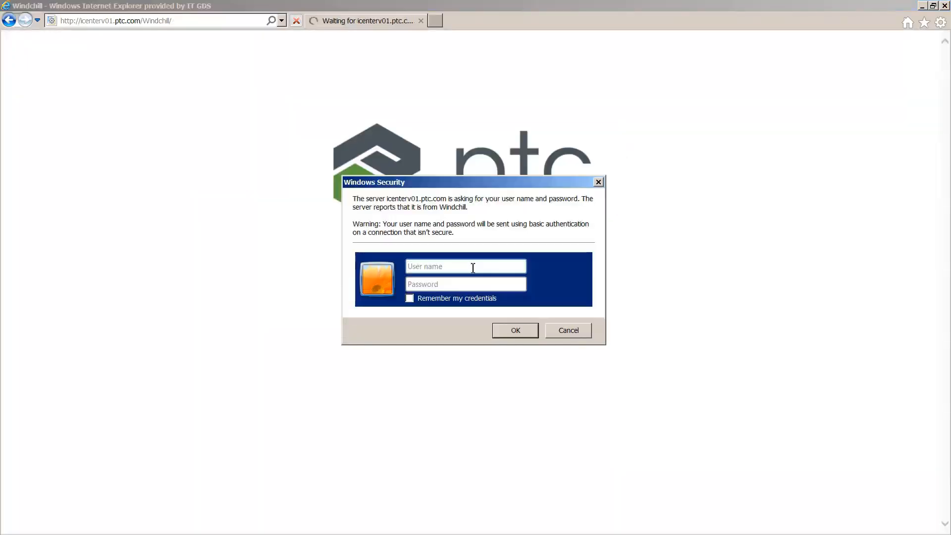
# Sign in to Windchill with the product manager's user name and account password
pyautogui.write('pat')
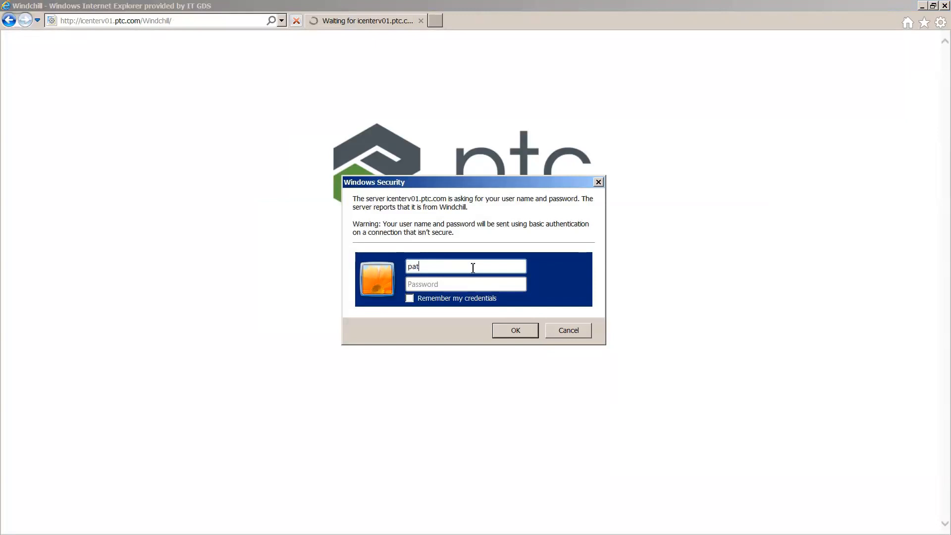
pyautogui.press('Tab')
pyautogui.write('***')
pyautogui.press('Return')
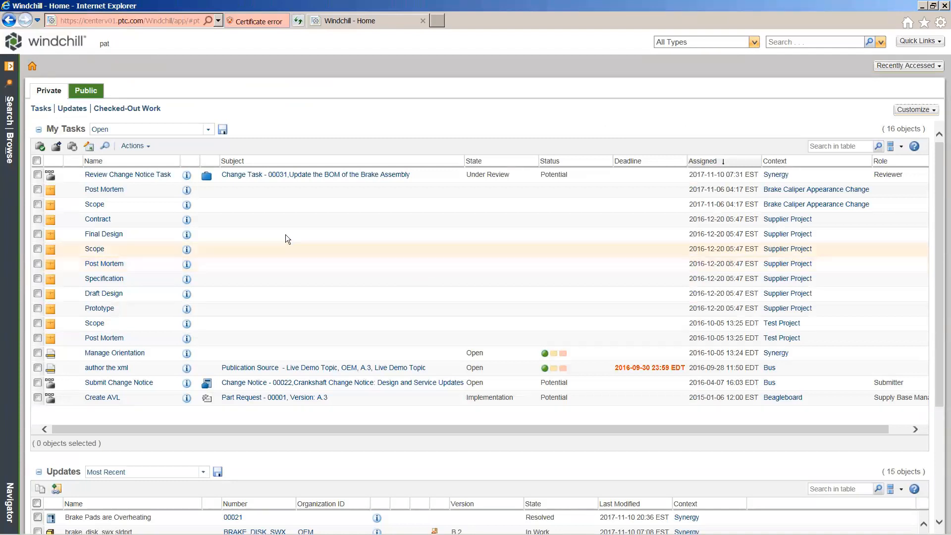
# Complete the Review Change Notice Task for Change Task 00031 with the comment "Great job! Thanks."
pyautogui.click(144, 179)
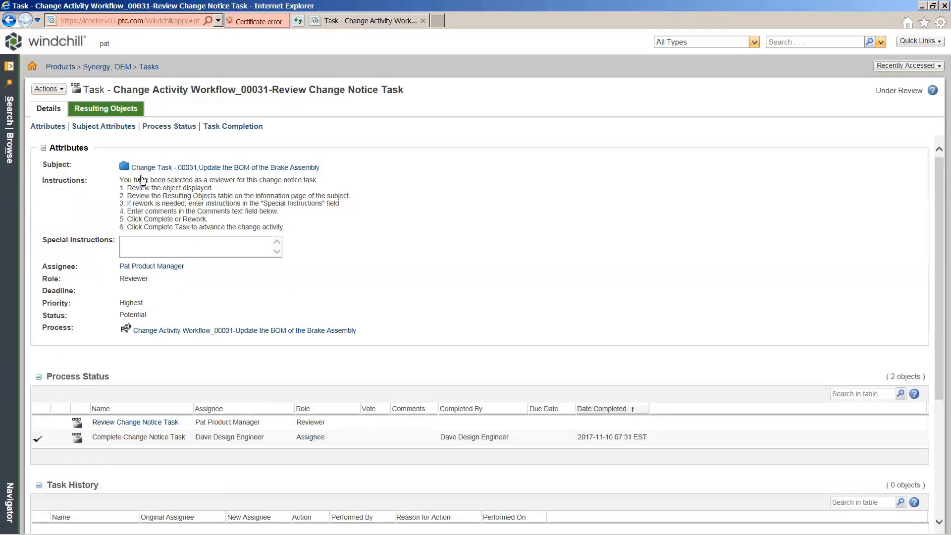
pyautogui.click(228, 127)
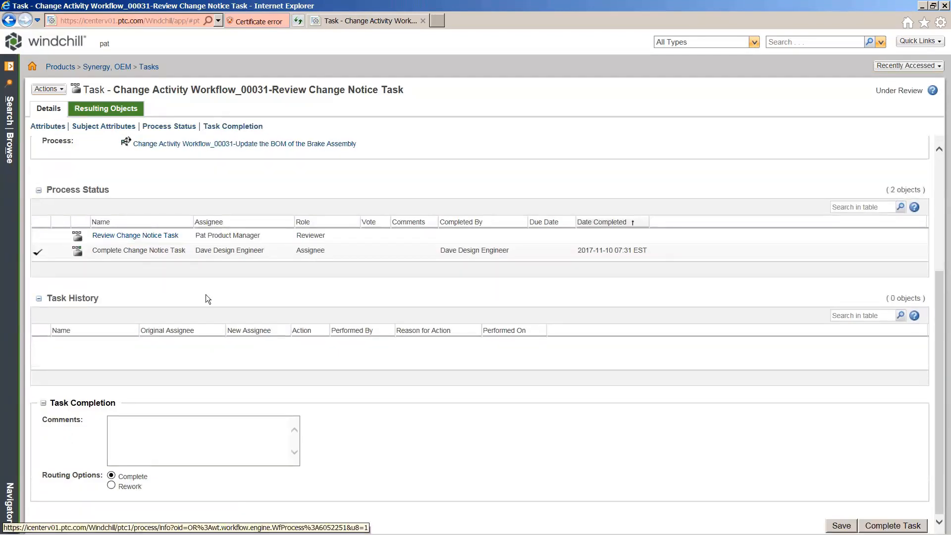
pyautogui.click(177, 431)
pyautogui.write('Great job! ')
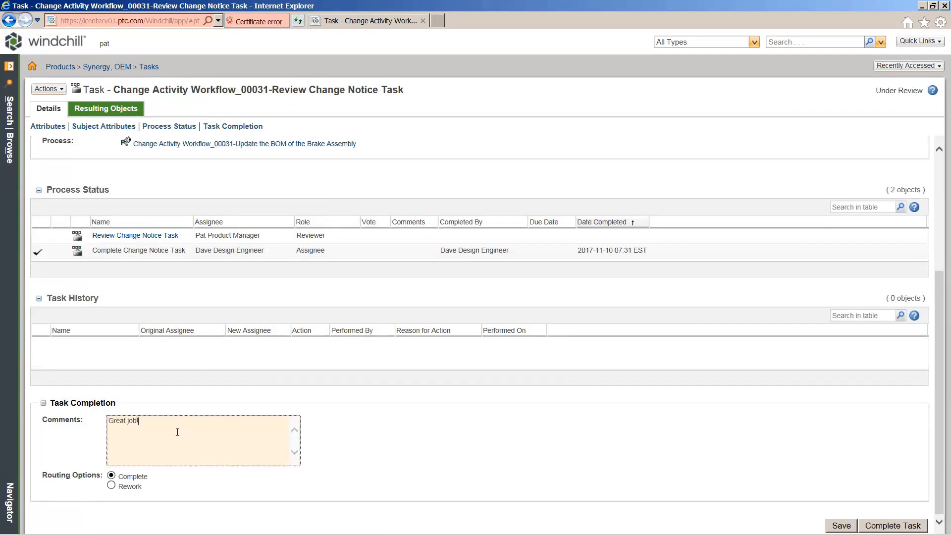
pyautogui.write('Thanks.')
pyautogui.click(867, 527)
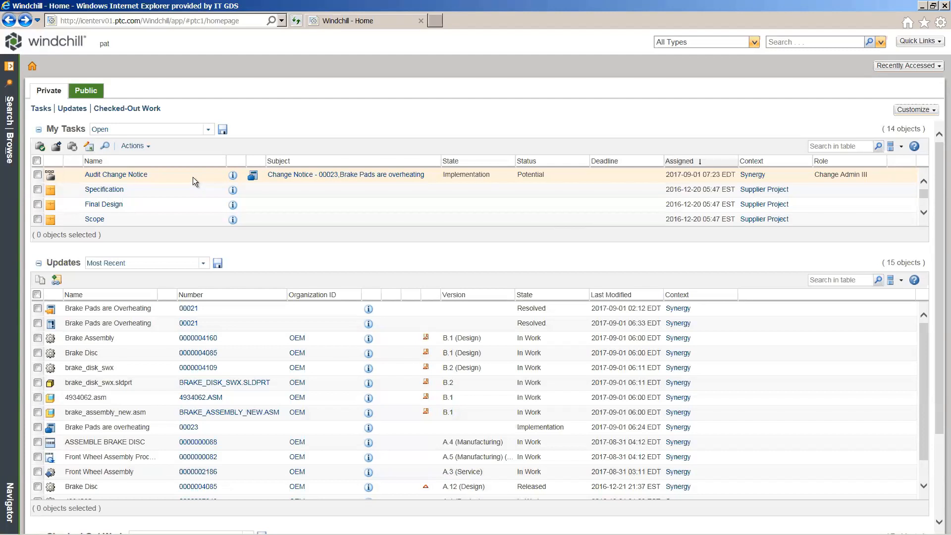
# Accept the Audit Change Notice task for Change Notice 00023 and open its Task Assistant
pyautogui.click(192, 177)
pyautogui.rightClick(192, 176)
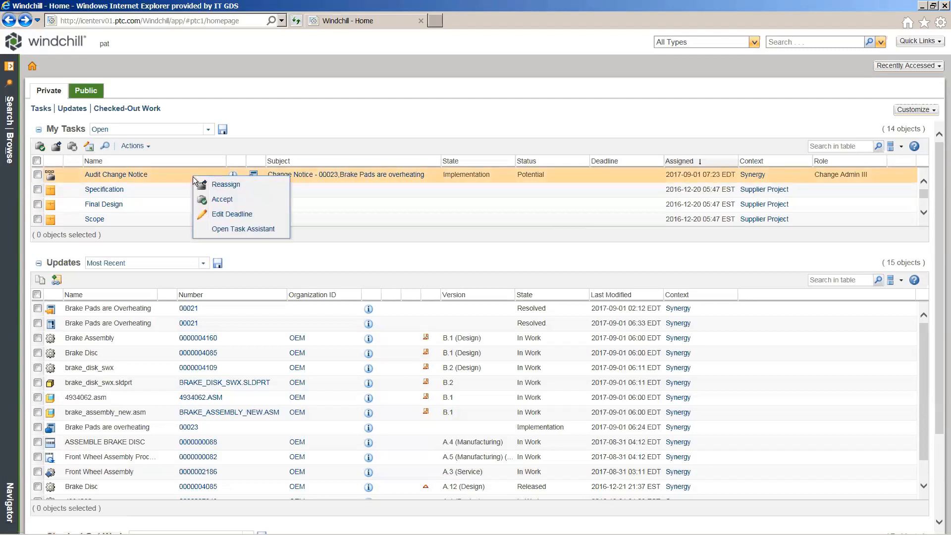
pyautogui.click(229, 200)
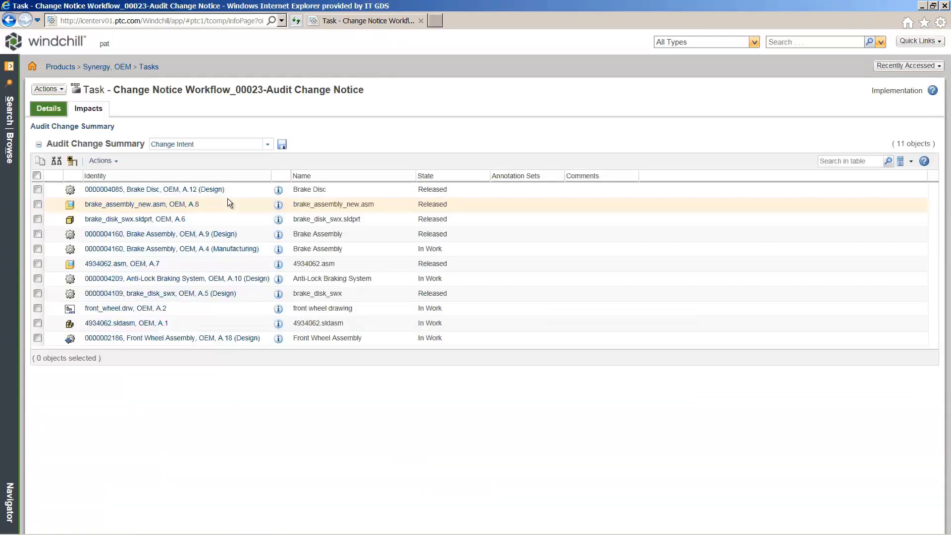
pyautogui.click(37, 90)
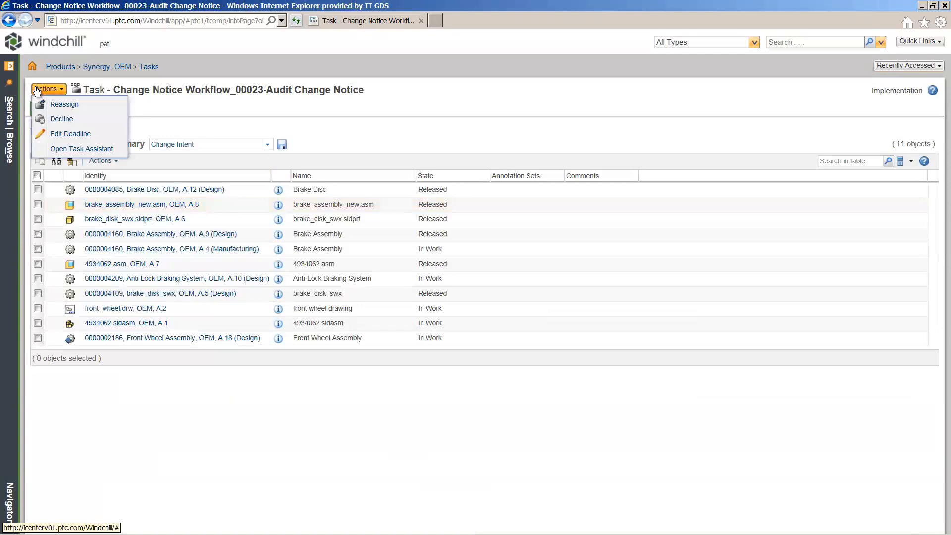
pyautogui.click(97, 148)
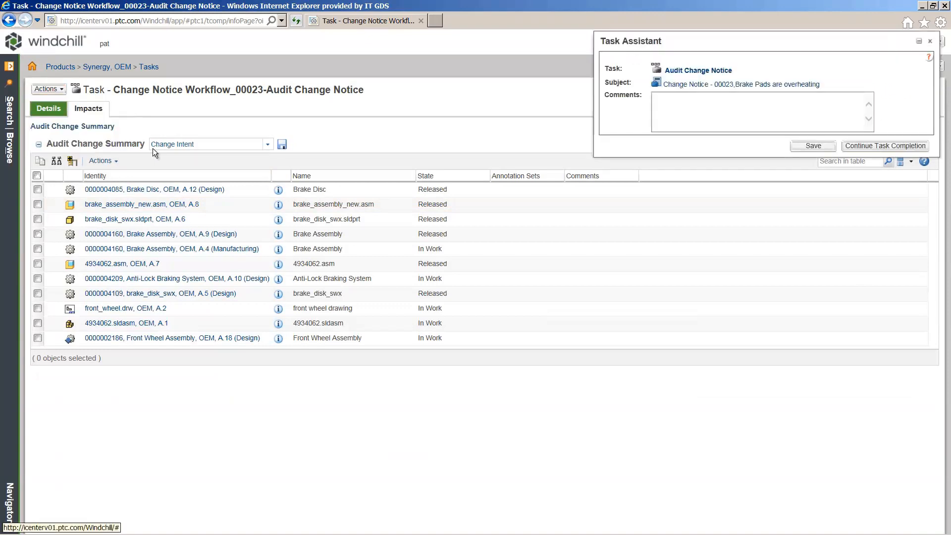
# Inspect Brake Assembly A.9 (Design) and its latest version, and open the change notice that version results from
pyautogui.click(278, 236)
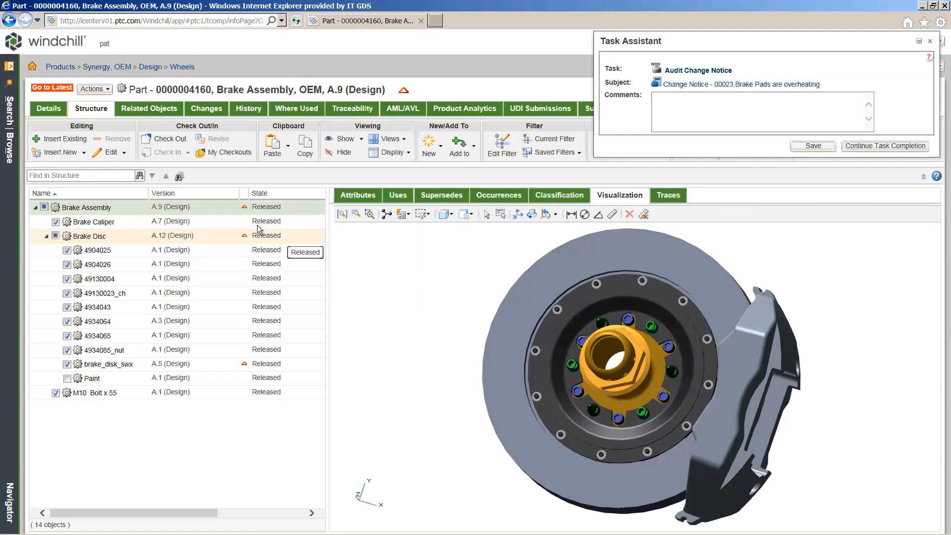
pyautogui.click(54, 88)
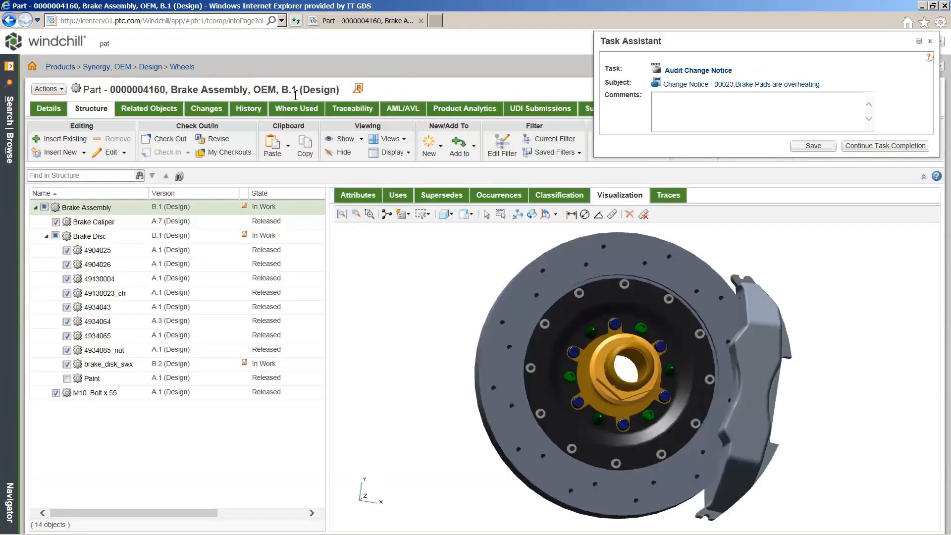
pyautogui.click(215, 112)
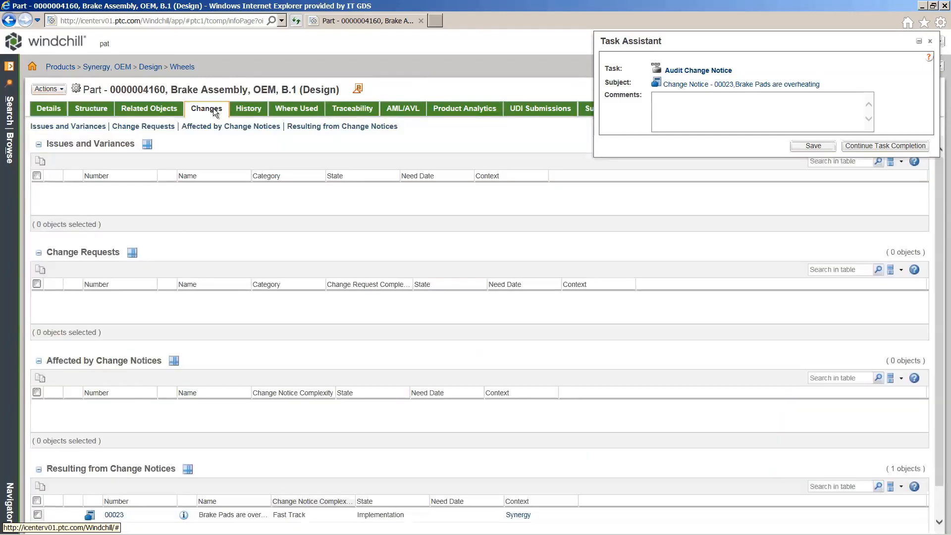
pyautogui.click(305, 128)
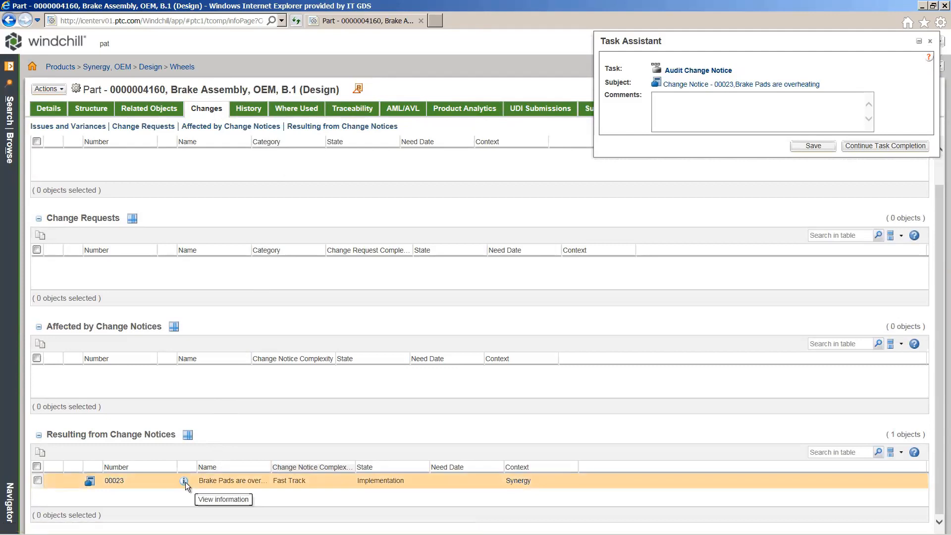
pyautogui.click(184, 481)
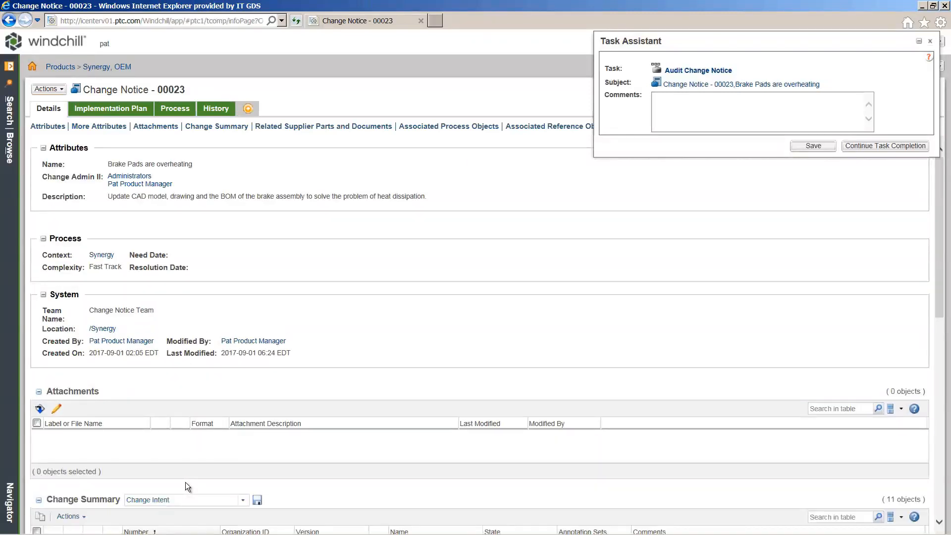
# Open Change Task 00031 from the implementation plan and open effectivity settings for its resulting Brake Disc, brake_disk_swx and Brake Assembly
pyautogui.click(101, 110)
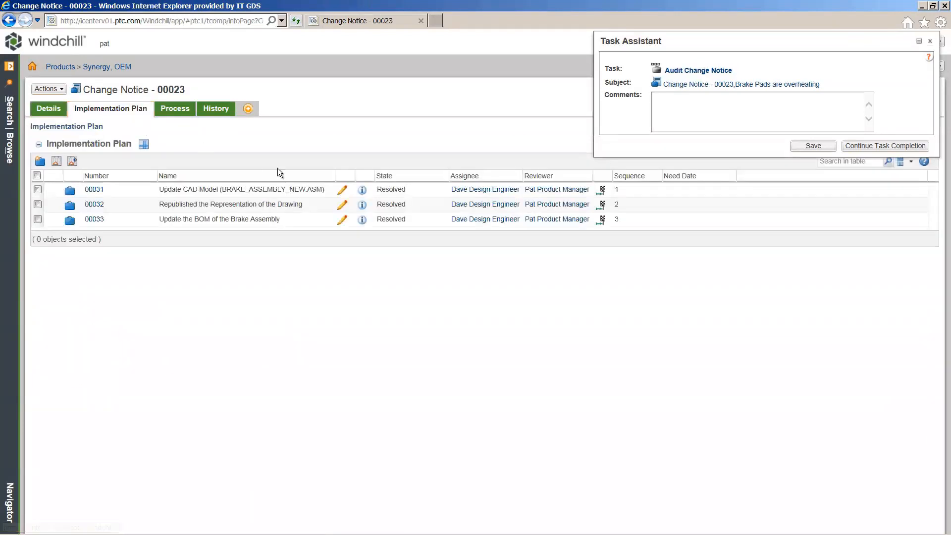
pyautogui.click(361, 192)
pyautogui.click(254, 130)
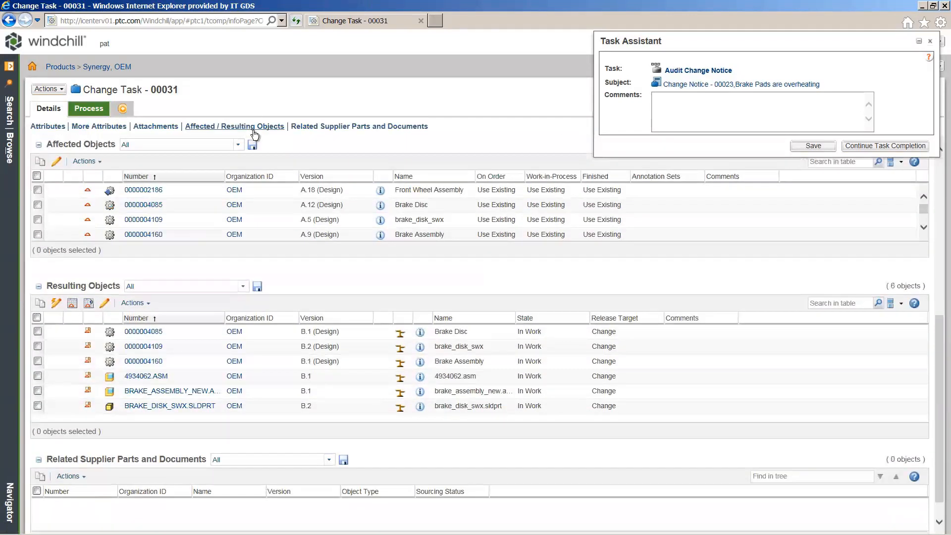
pyautogui.click(40, 331)
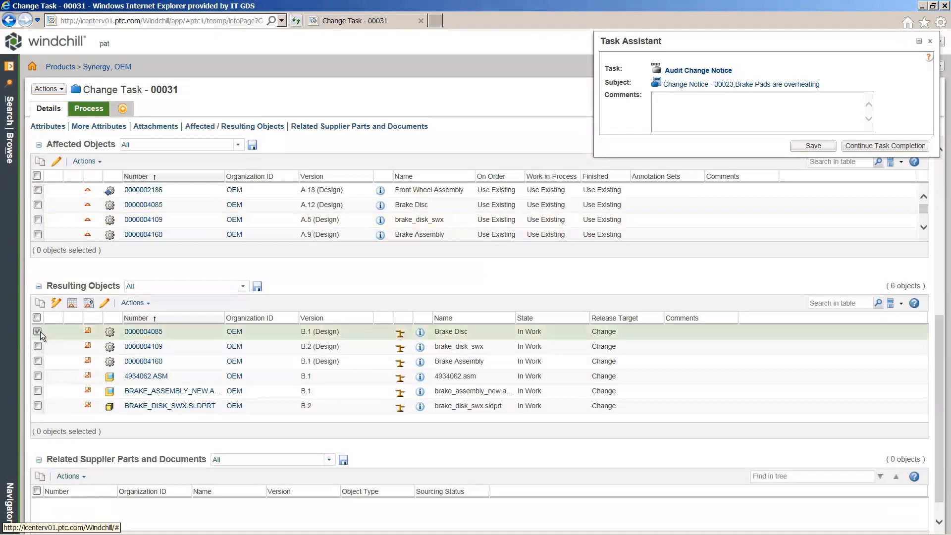
pyautogui.click(41, 345)
pyautogui.click(38, 360)
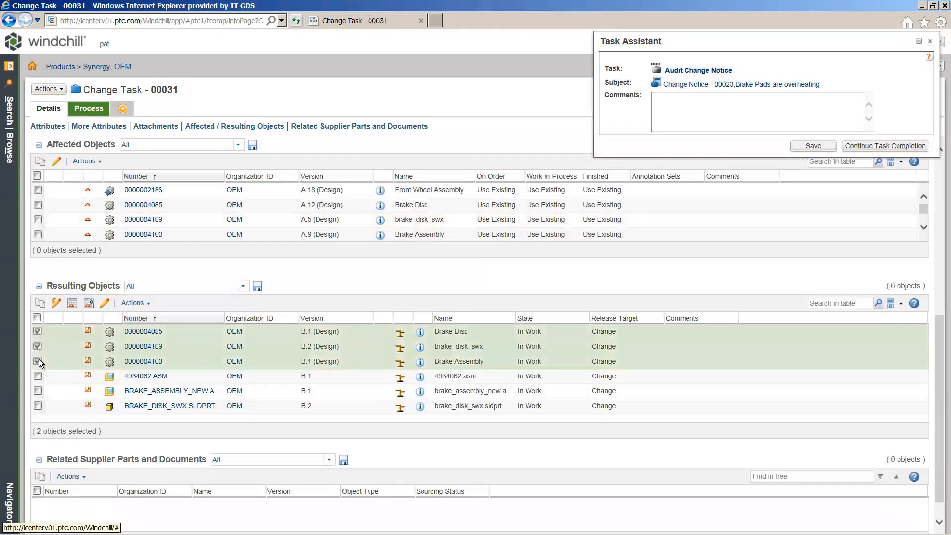
pyautogui.click(71, 304)
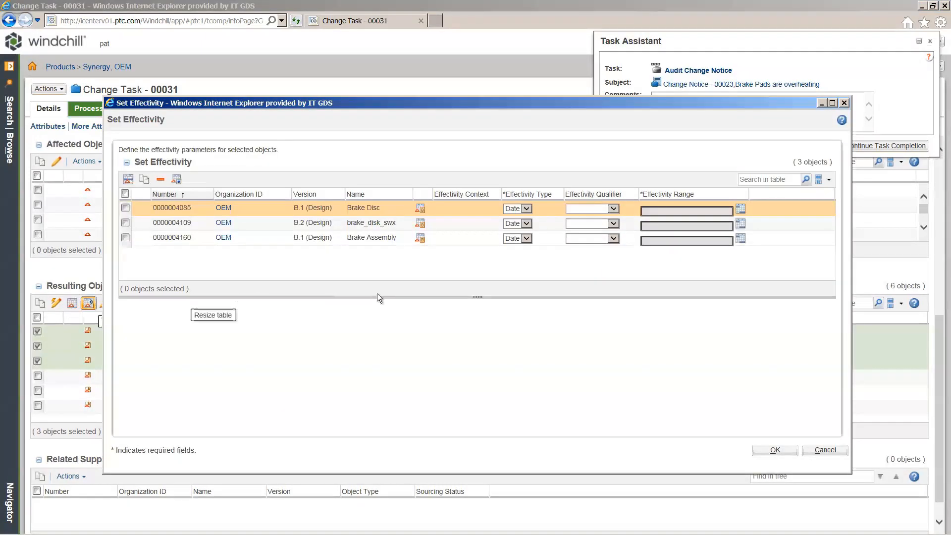
# Give the Brake Disc an Exact effectivity qualifier and an open-ended date range starting 9/1/2017
pyautogui.click(601, 212)
pyautogui.click(600, 215)
pyautogui.click(740, 209)
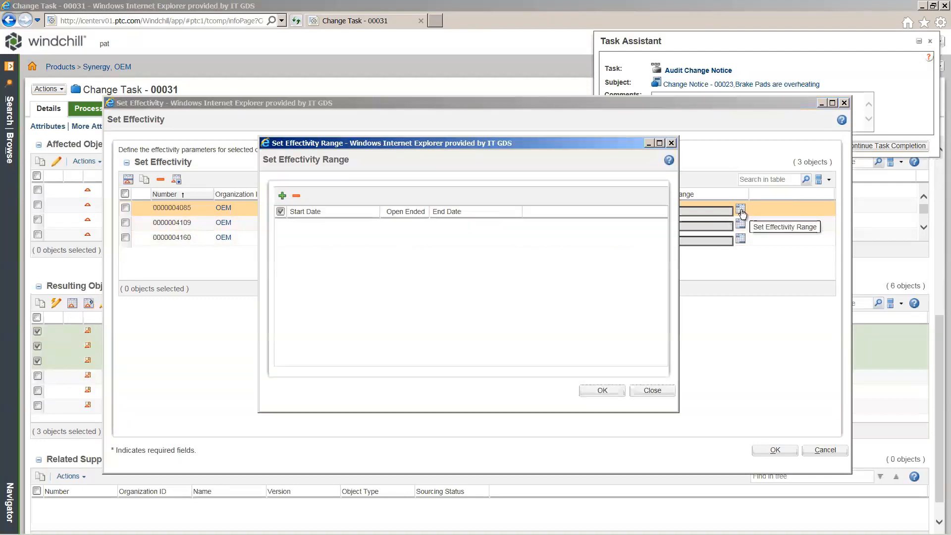
pyautogui.click(281, 196)
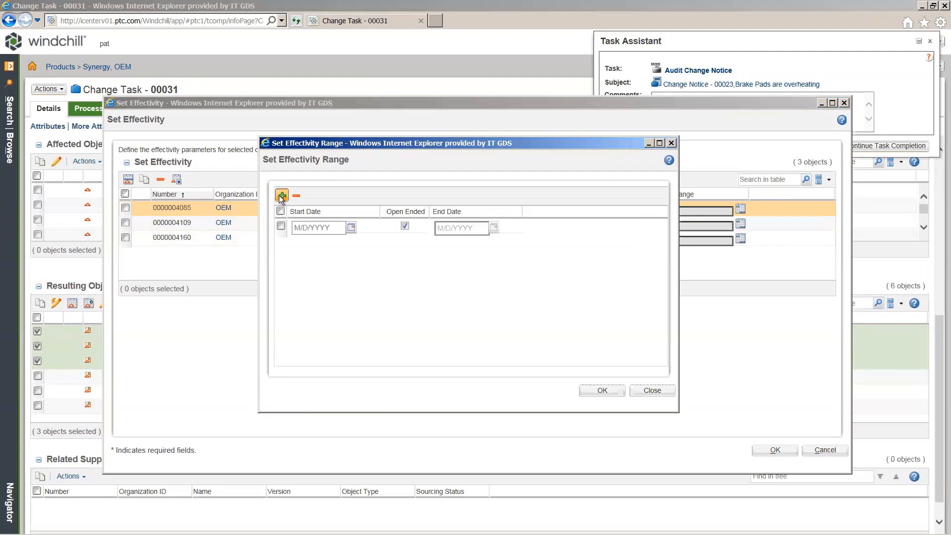
pyautogui.click(351, 227)
pyautogui.click(364, 266)
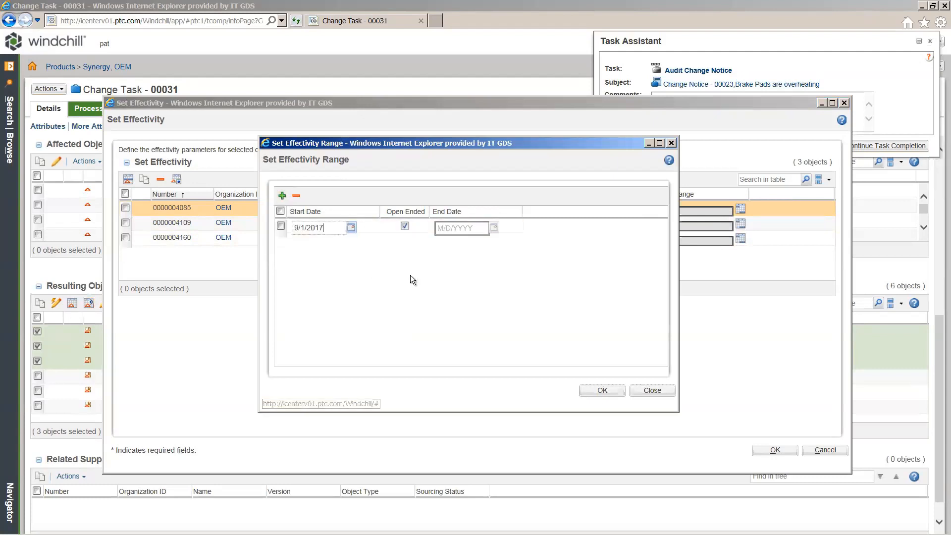
pyautogui.click(602, 391)
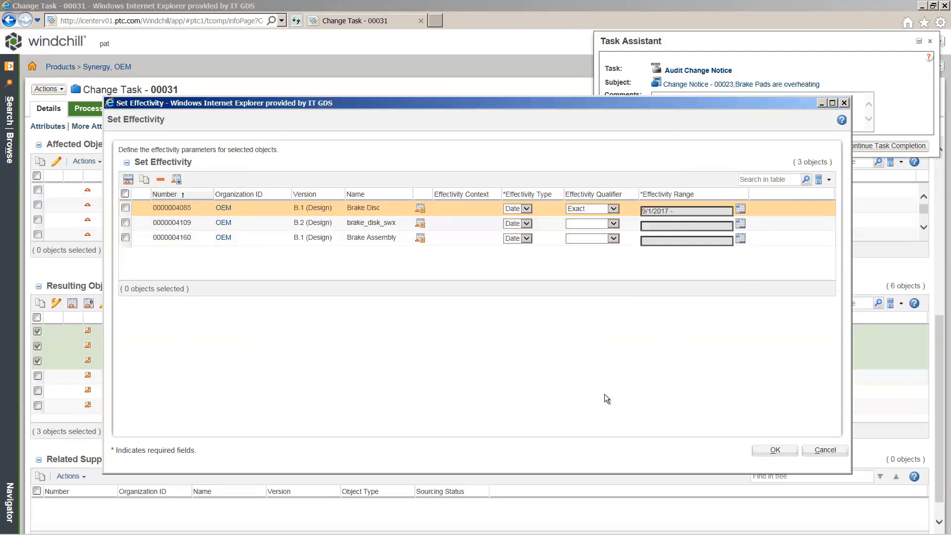
# Give brake_disk_swx an Exact effectivity qualifier and an open-ended date range starting 9/1/2017
pyautogui.click(611, 223)
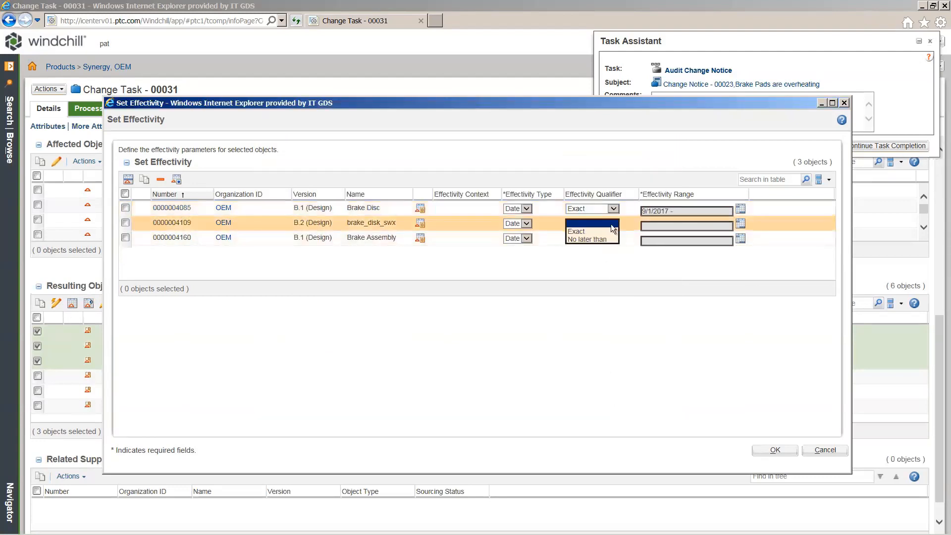
pyautogui.click(609, 232)
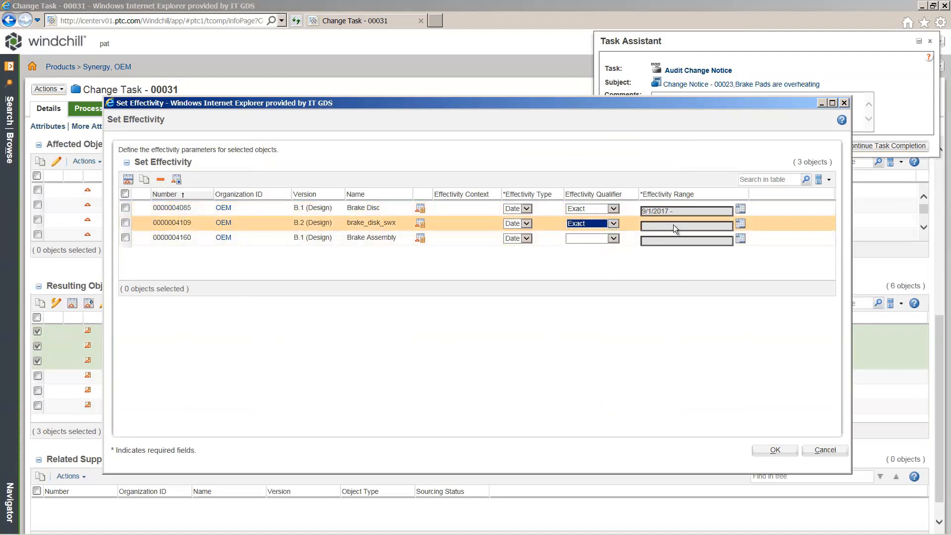
pyautogui.click(739, 225)
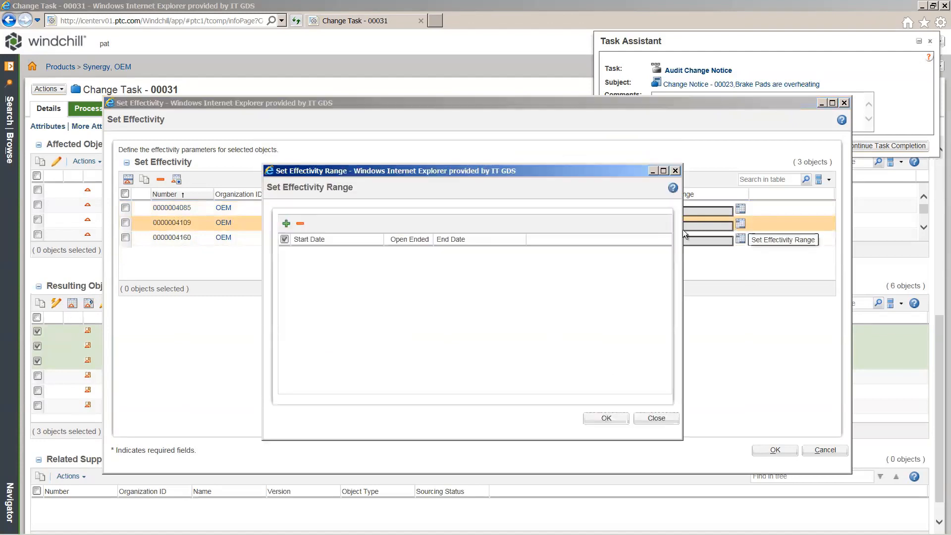
pyautogui.click(284, 225)
pyautogui.click(356, 255)
pyautogui.click(369, 292)
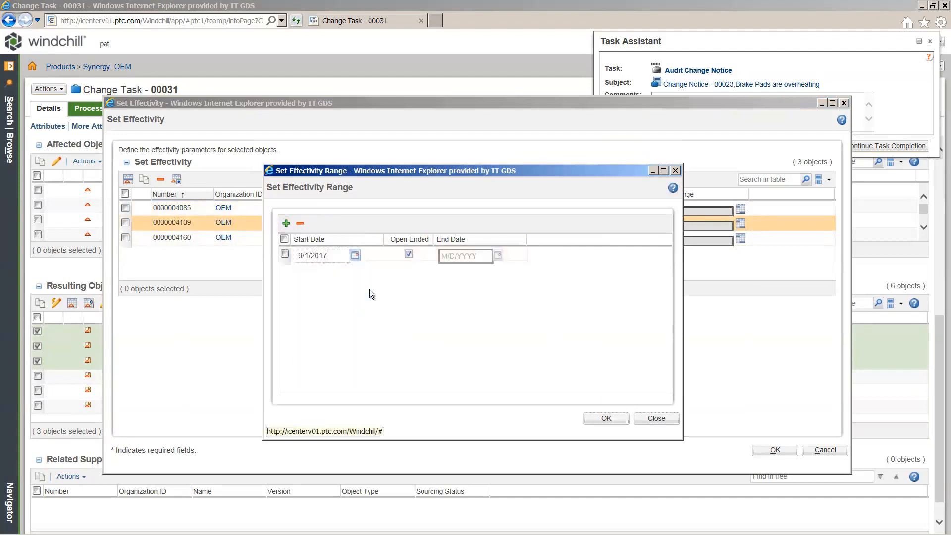
pyautogui.click(597, 416)
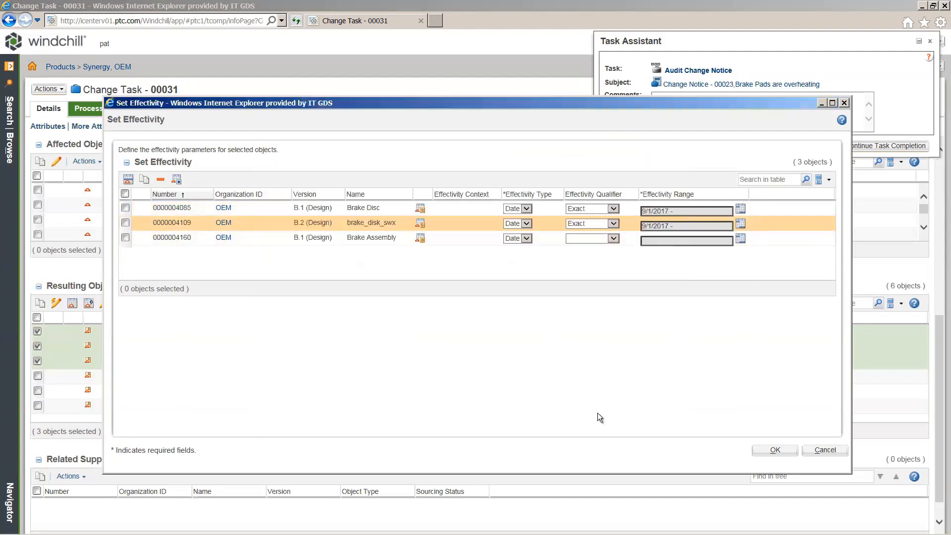
# Give the Brake Assembly an Exact effectivity qualifier with an open-ended range from 9/1/2017, and apply the effectivity settings
pyautogui.click(595, 240)
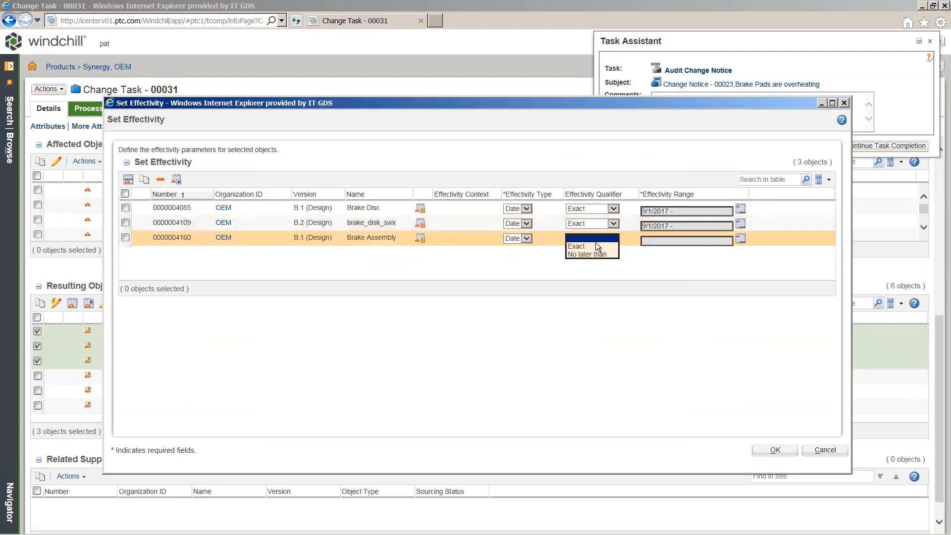
pyautogui.click(593, 244)
pyautogui.click(740, 238)
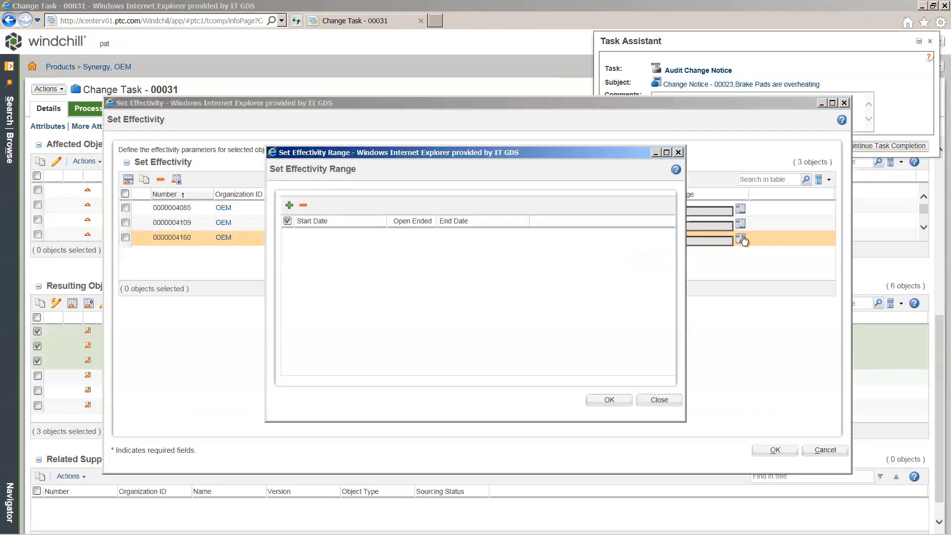
pyautogui.click(289, 204)
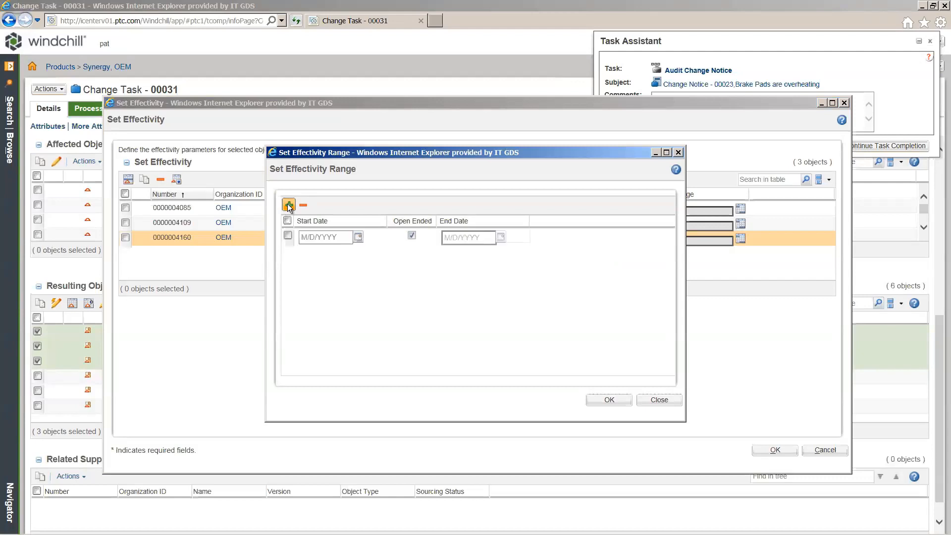
pyautogui.click(302, 237)
pyautogui.click(358, 237)
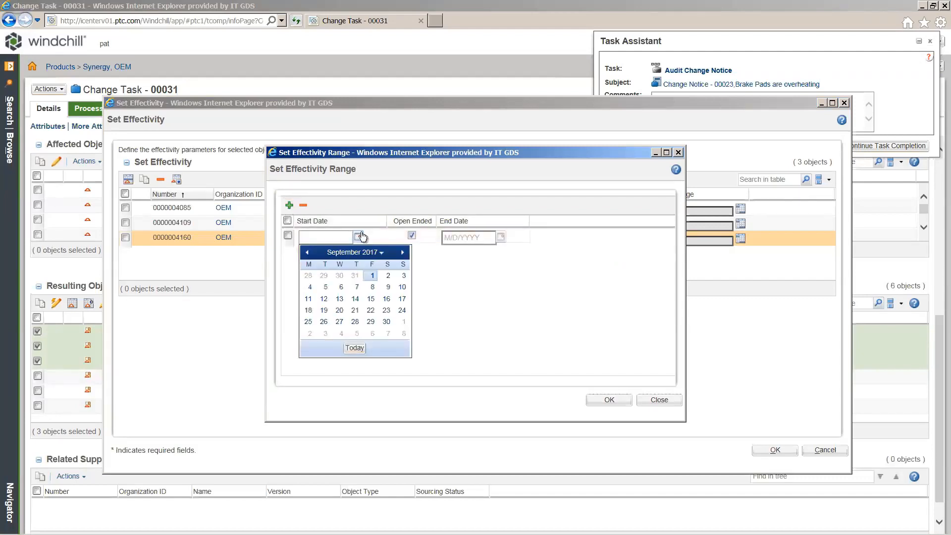
pyautogui.click(372, 274)
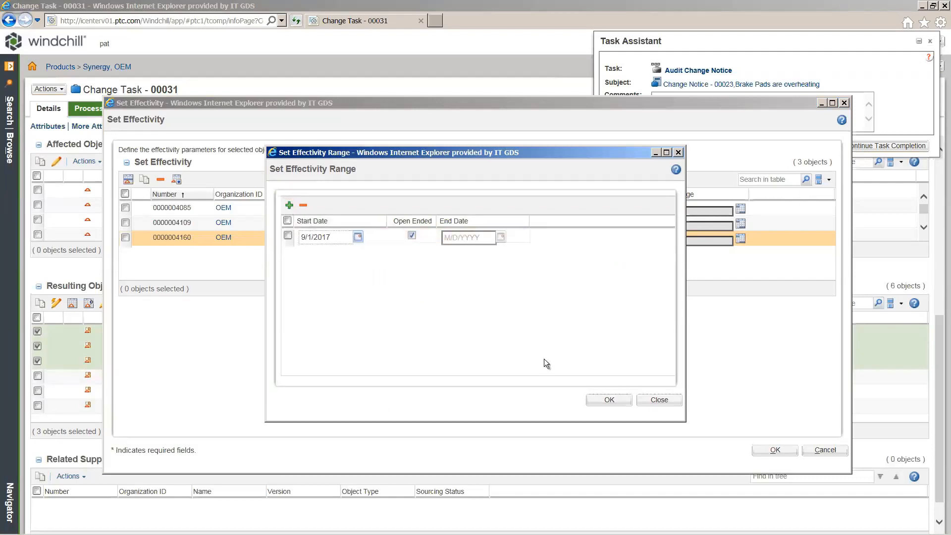
pyautogui.click(608, 399)
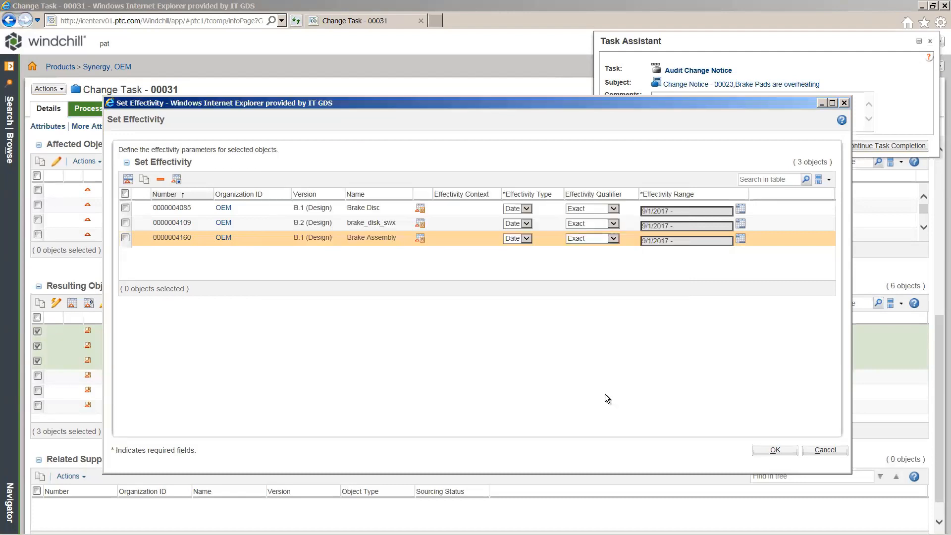
pyautogui.click(774, 450)
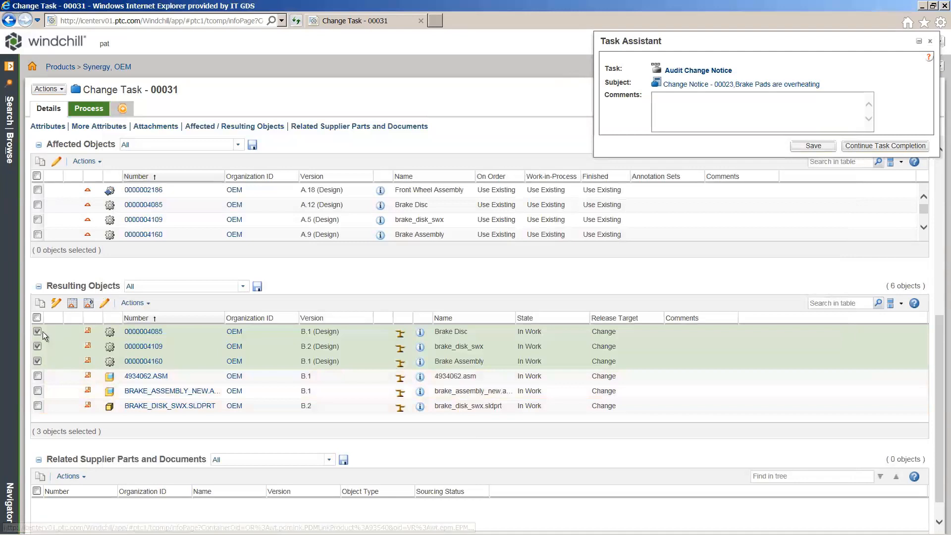
# Set the target state of all the change task's resulting objects and their collected dependents to Released and apply the state change
pyautogui.click(37, 317)
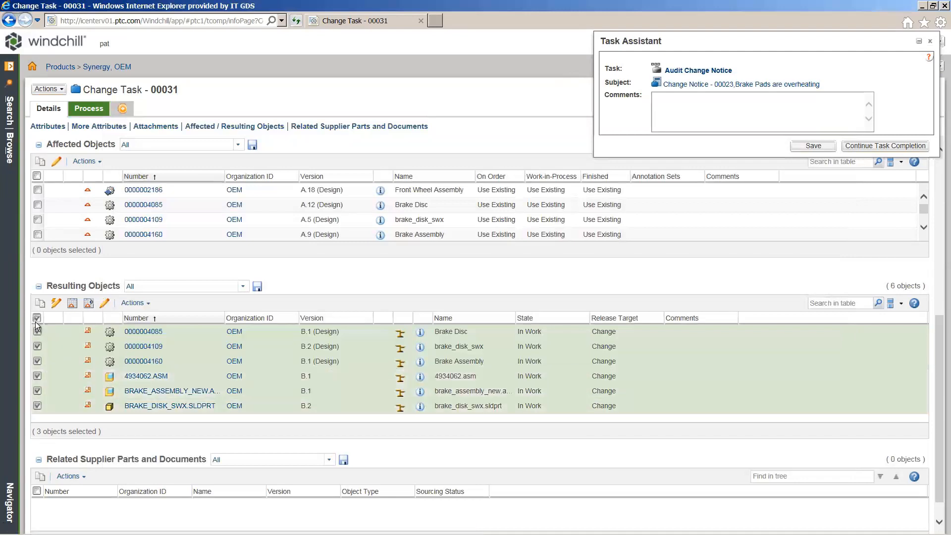
pyautogui.click(134, 303)
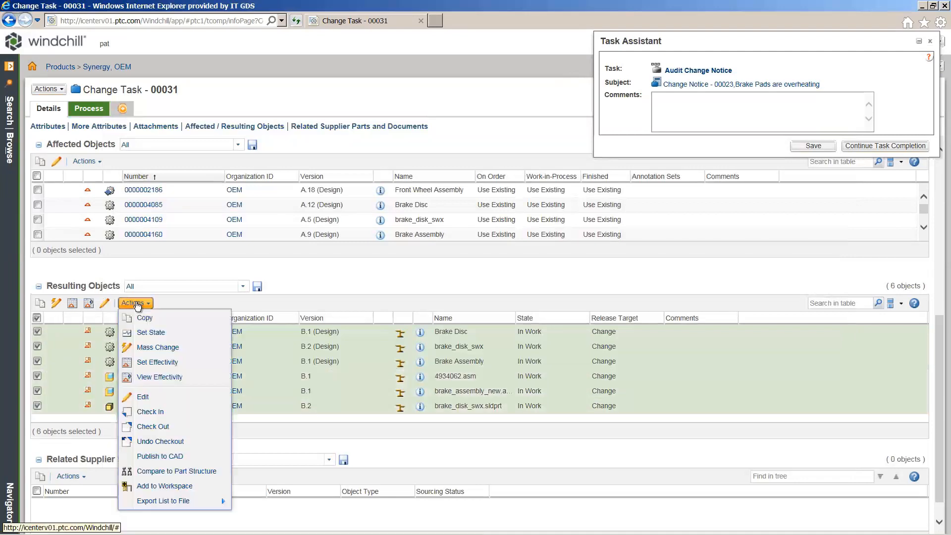
pyautogui.click(151, 332)
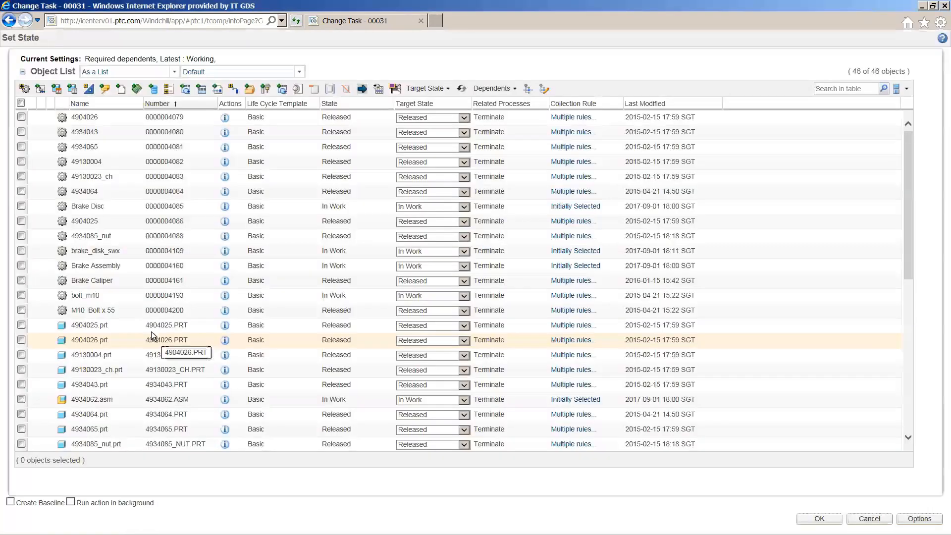
pyautogui.click(22, 103)
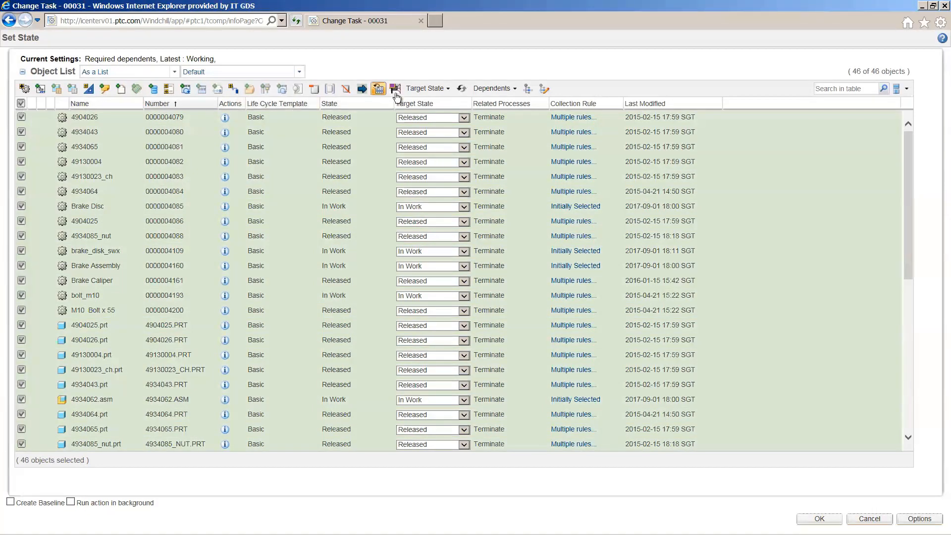
pyautogui.click(419, 92)
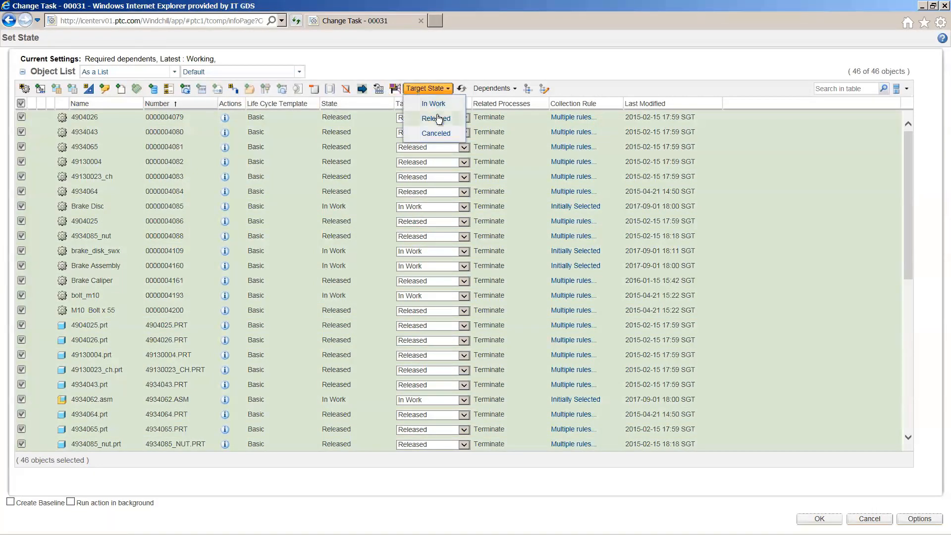
pyautogui.click(438, 119)
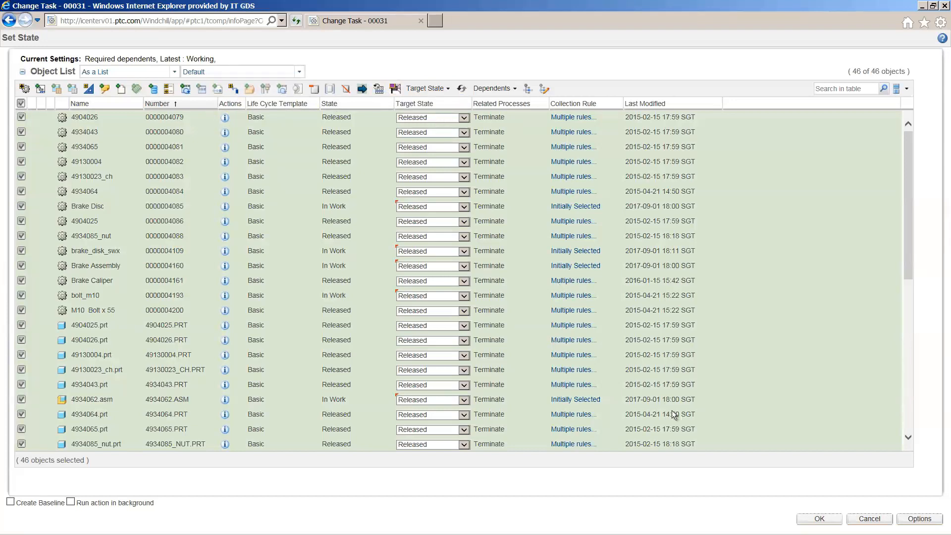
pyautogui.click(808, 518)
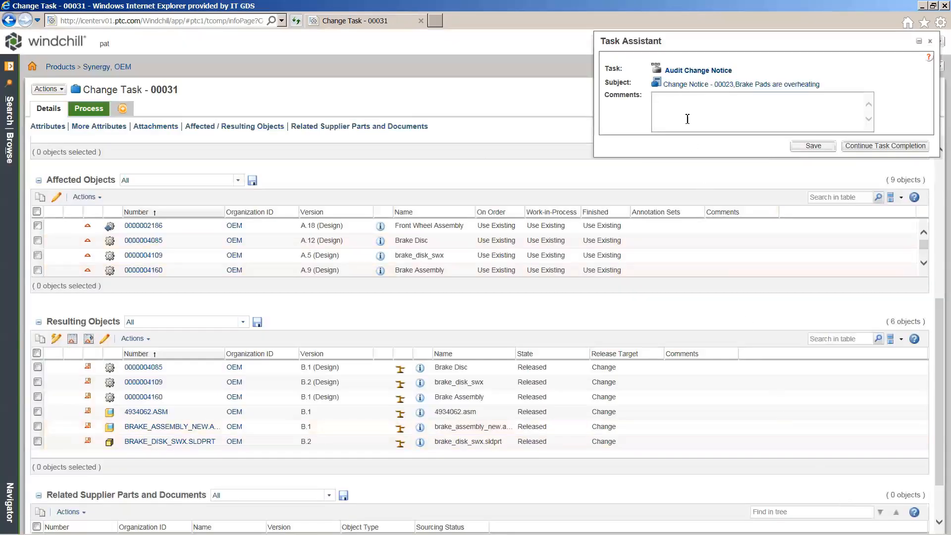
# Open the Audit Change Notice task and complete it with the comment "Done." and the Complete routing option
pyautogui.click(695, 75)
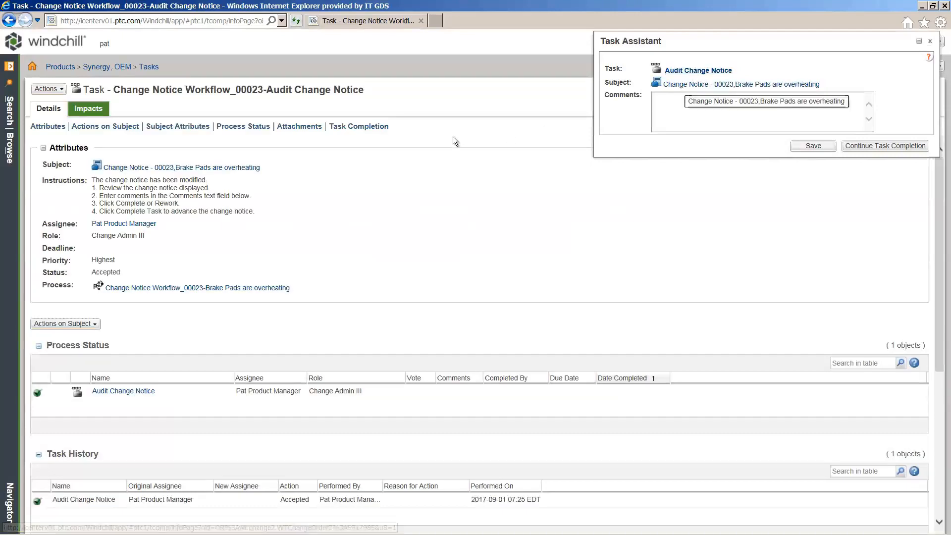
pyautogui.click(368, 127)
pyautogui.click(186, 435)
pyautogui.write('Done.')
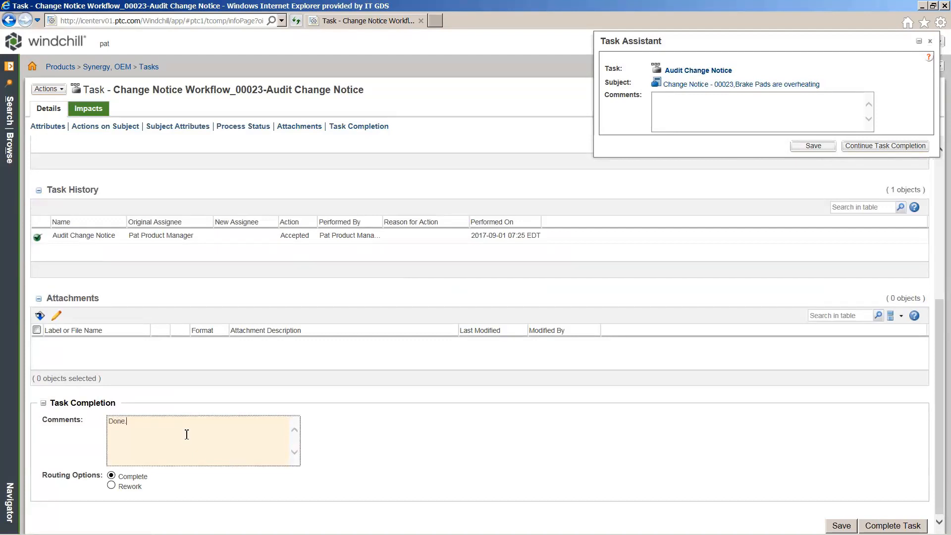
pyautogui.click(874, 526)
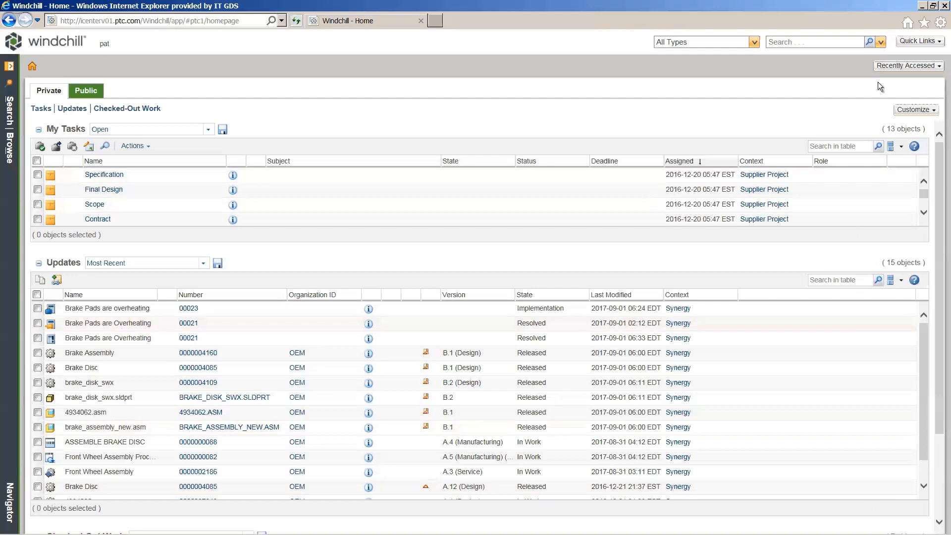
pyautogui.click(905, 65)
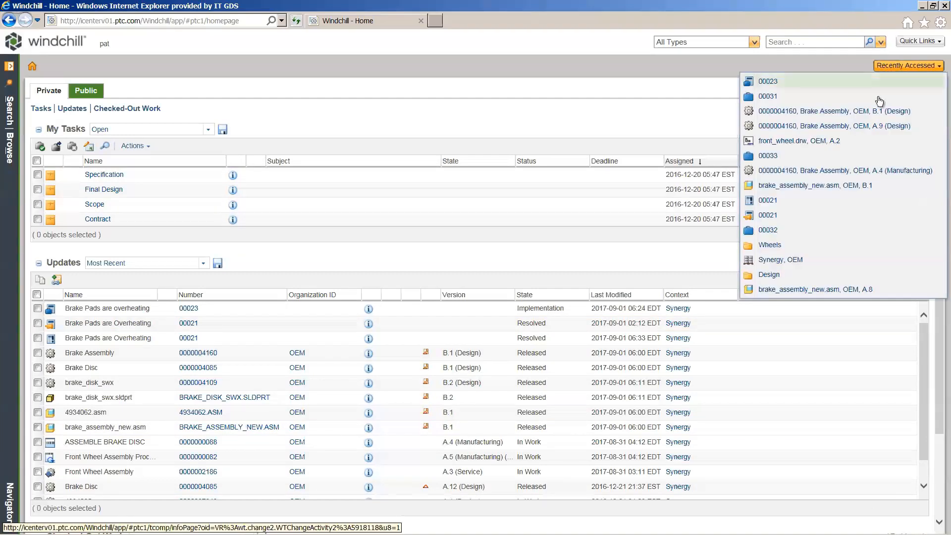
pyautogui.click(877, 115)
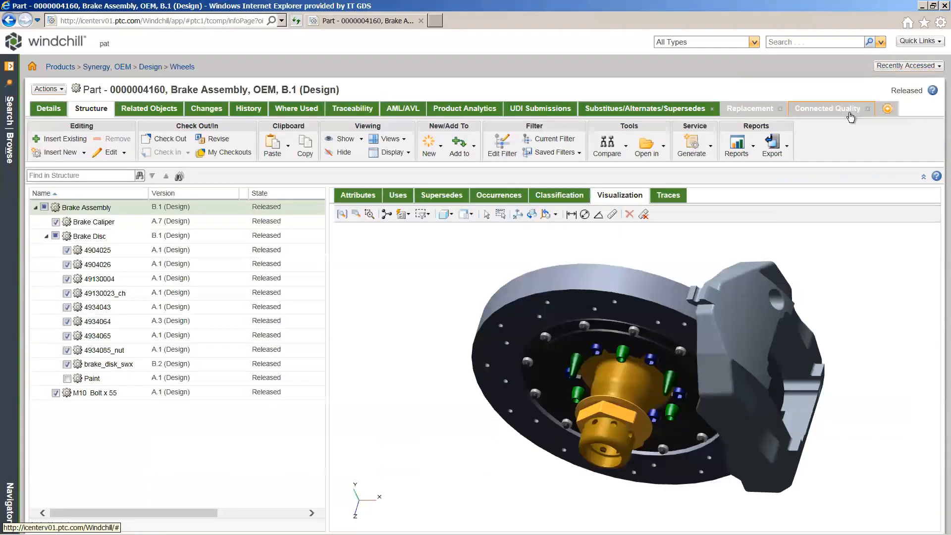
pyautogui.click(627, 159)
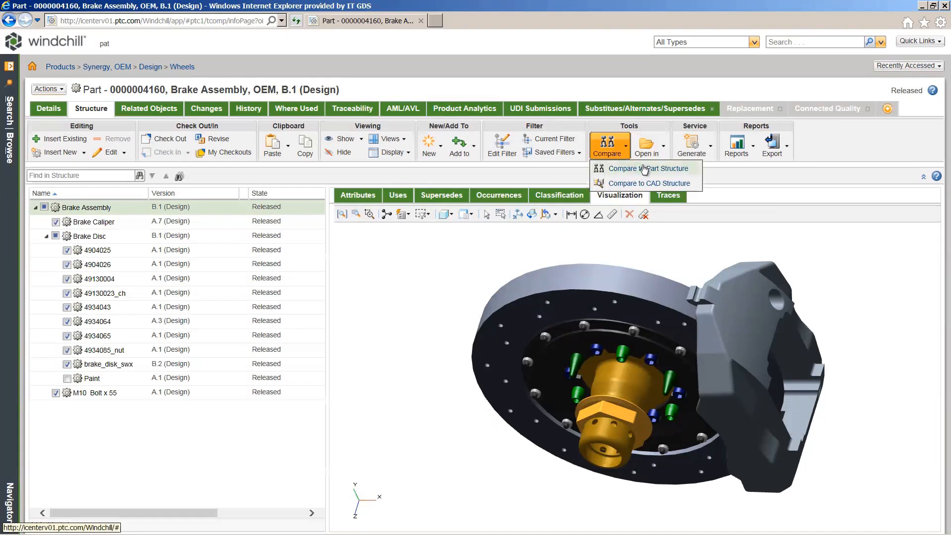
pyautogui.click(643, 169)
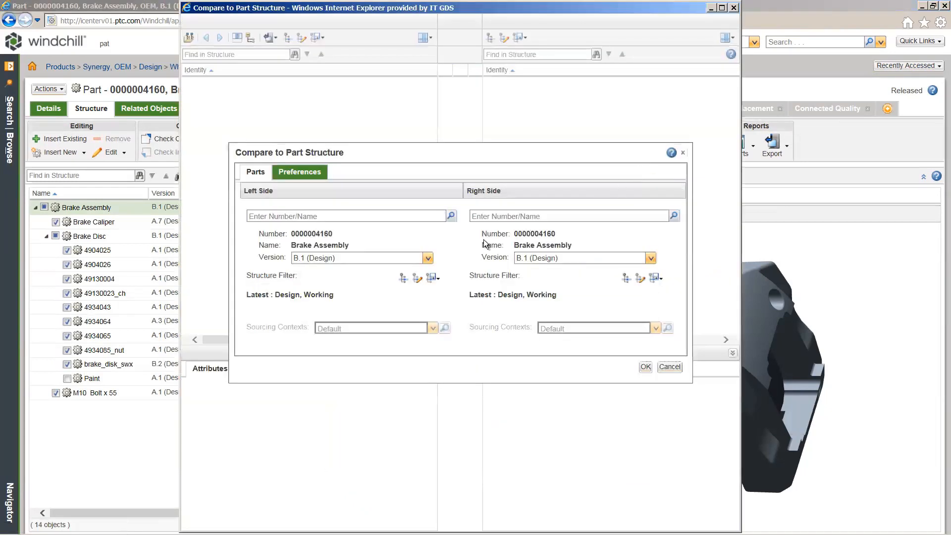
# Replace the Latest filter on the comparison's Left Side structure with the Baseline A configuration, and run the comparison
pyautogui.click(415, 280)
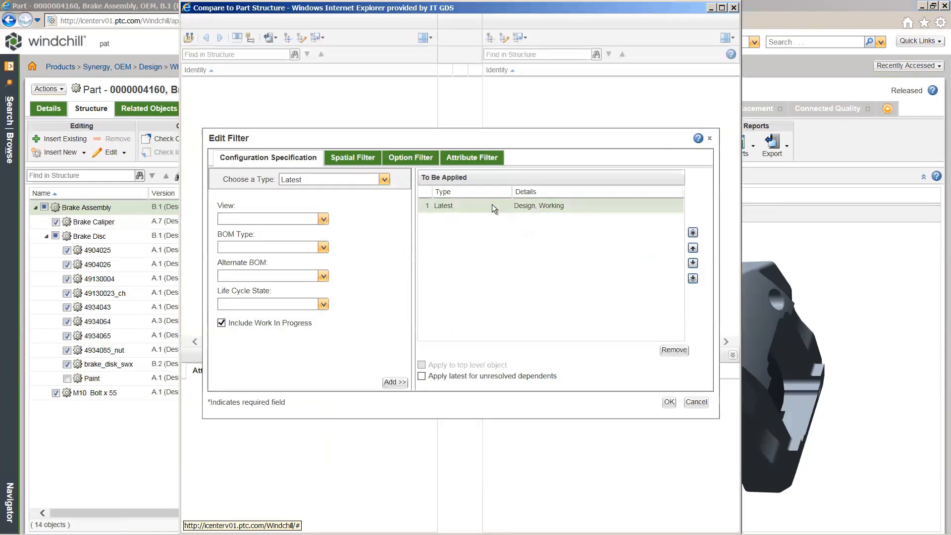
pyautogui.click(669, 350)
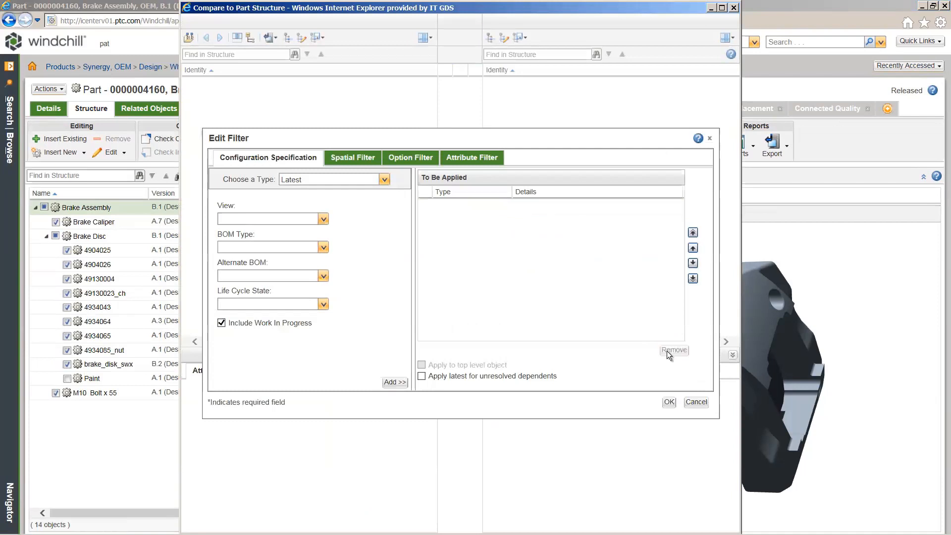
pyautogui.click(384, 180)
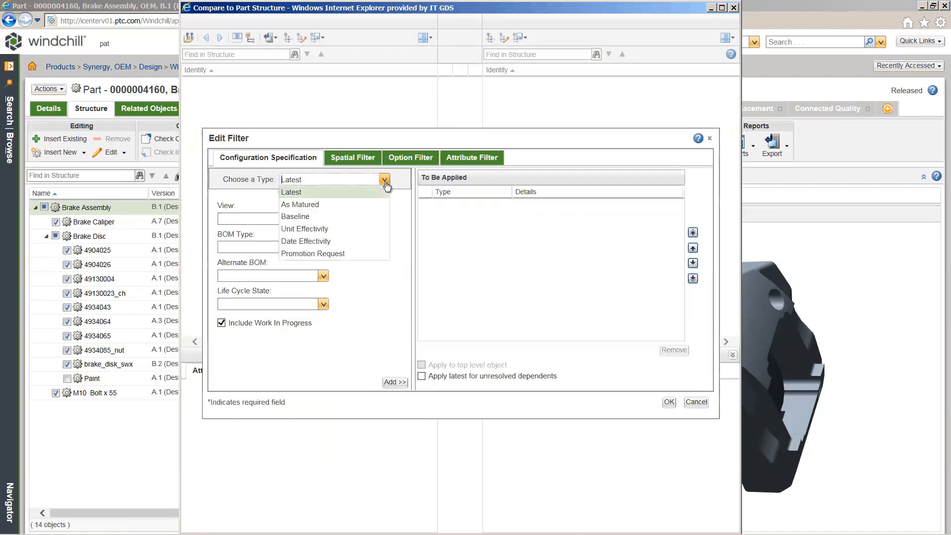
pyautogui.click(369, 212)
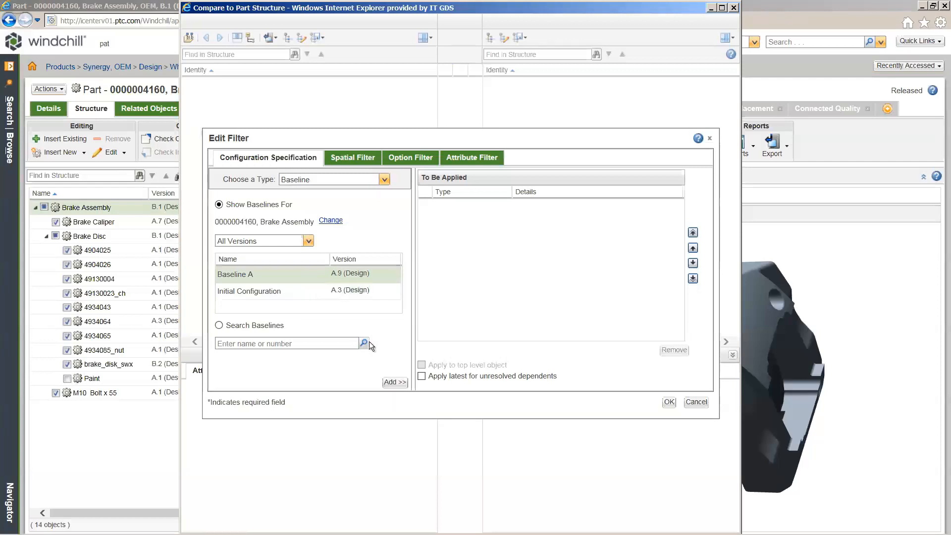
pyautogui.click(394, 383)
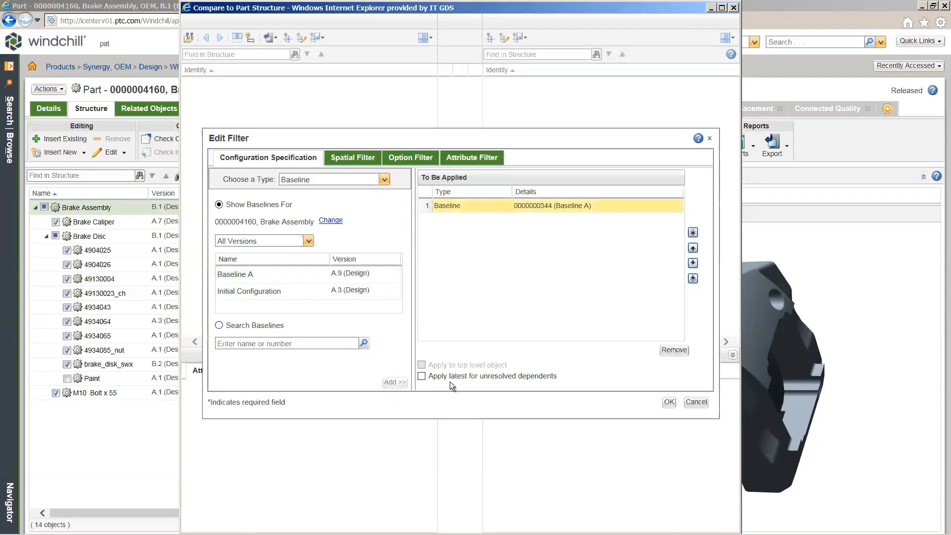
pyautogui.click(667, 403)
pyautogui.click(668, 403)
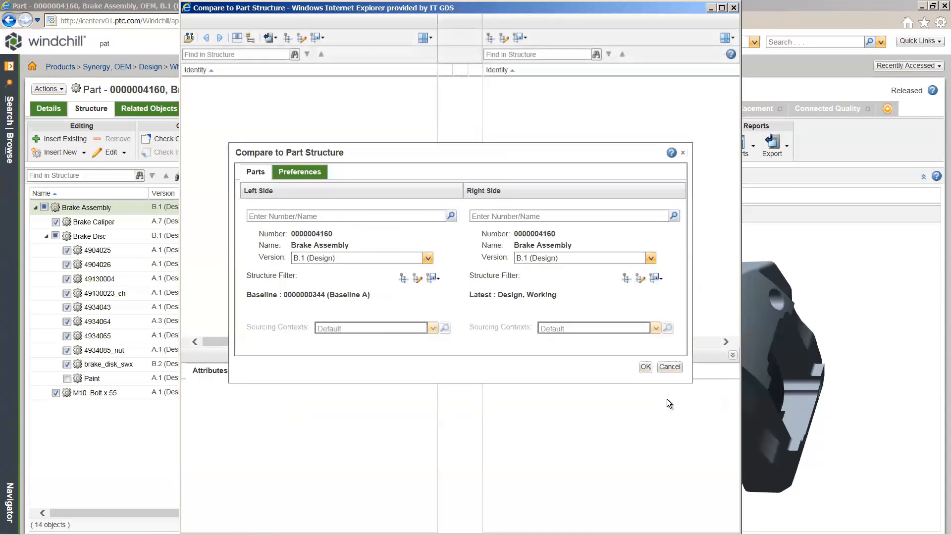
pyautogui.click(644, 365)
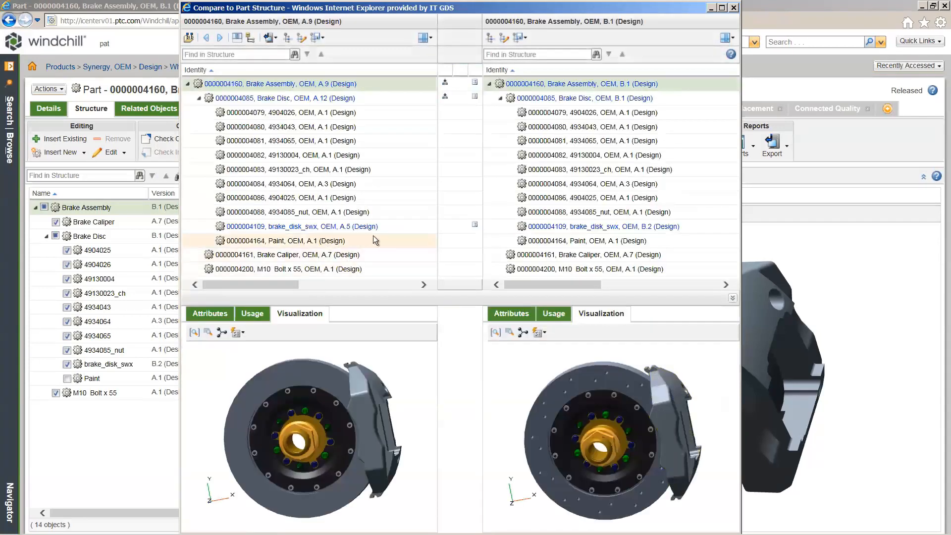